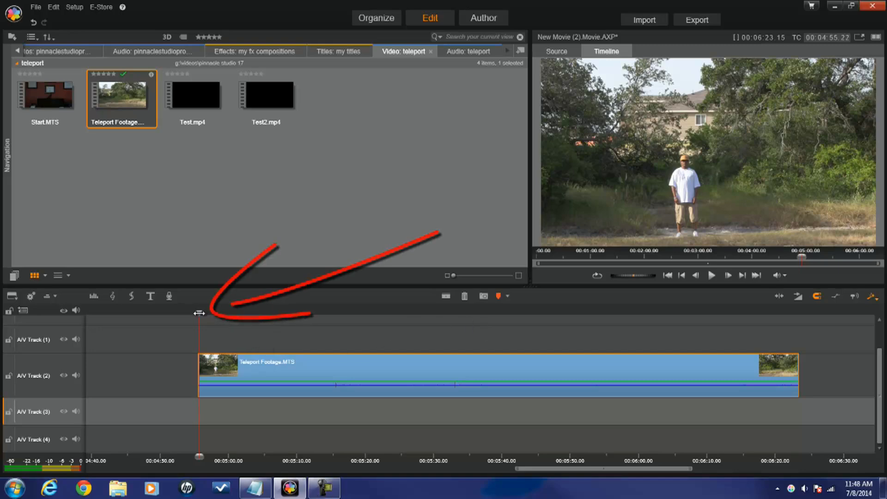
Scrub through the teleport footage, shuttle backward and forward with J/L, then return to about 05:10.
drag(198, 313, 249, 312)
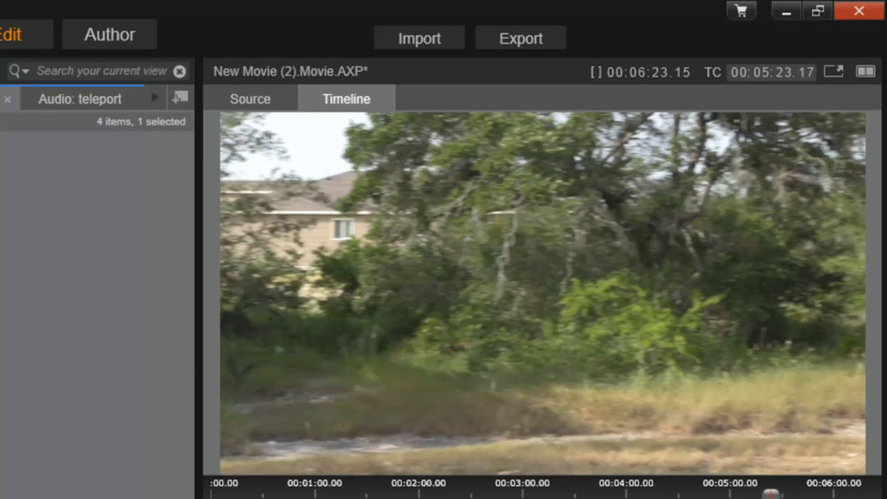
key(j)
key(l)
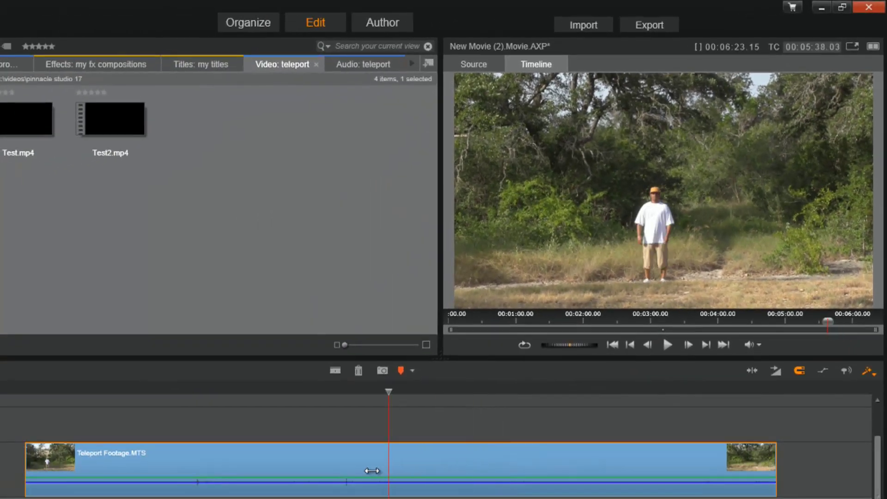
drag(373, 471, 80, 451)
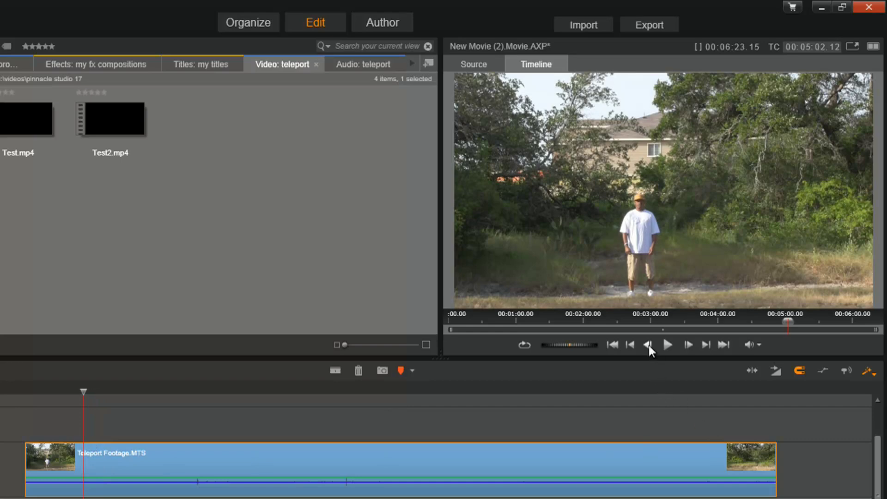
Frame-step back to 00:05:00.25, where the man crouches mid-air, and split the clip there.
click(649, 345)
click(648, 345)
click(649, 345)
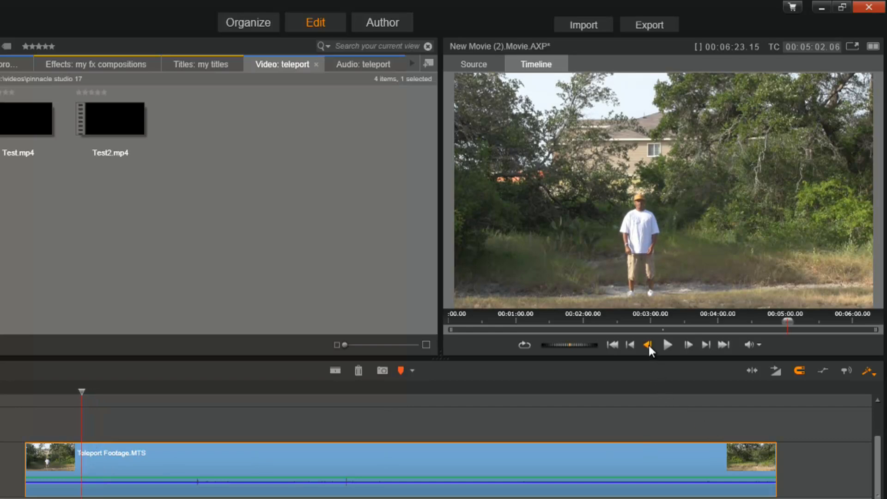
click(648, 345)
click(649, 345)
click(649, 345)
click(649, 345)
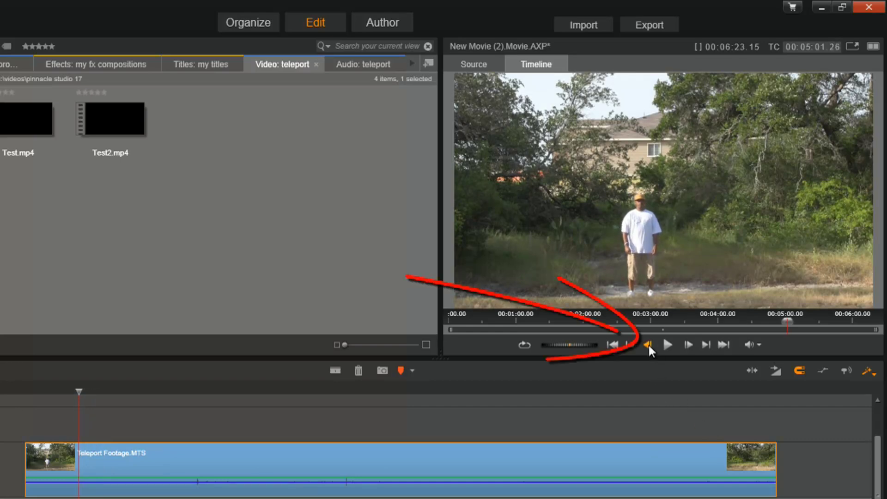
click(648, 346)
click(649, 345)
click(649, 346)
click(649, 345)
click(649, 345)
click(649, 345)
click(649, 346)
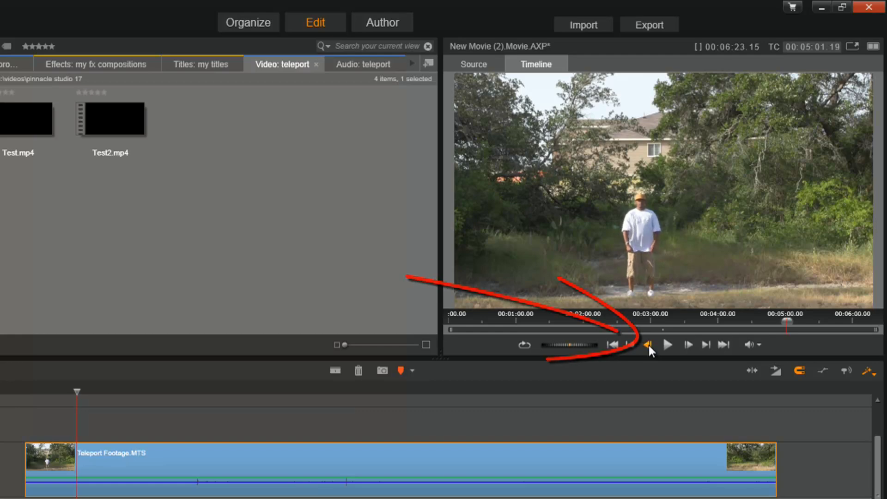
click(649, 345)
click(648, 345)
click(649, 345)
click(649, 345)
click(648, 345)
click(649, 345)
click(649, 346)
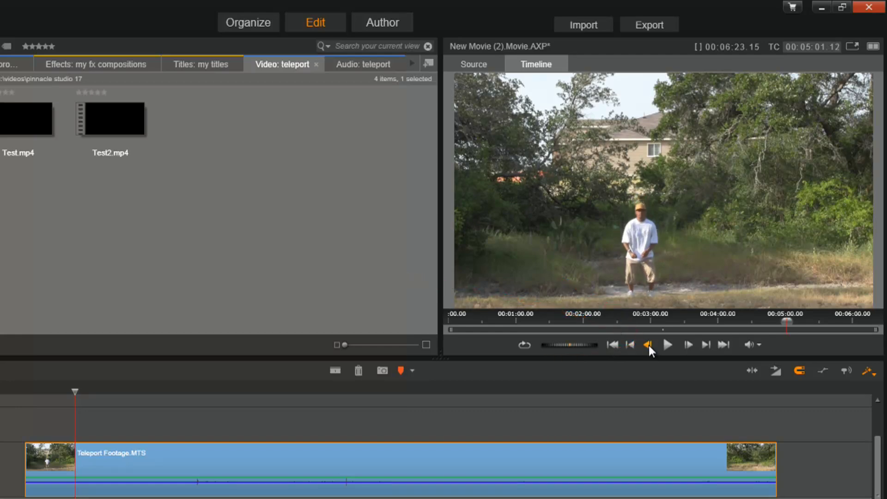
click(649, 345)
click(649, 346)
click(649, 345)
click(648, 346)
click(649, 345)
click(648, 345)
click(648, 345)
click(649, 345)
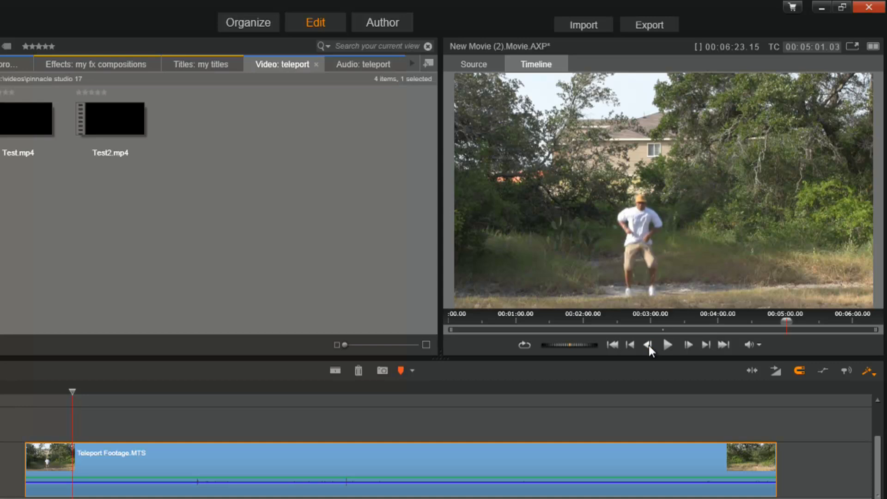
click(649, 345)
click(648, 345)
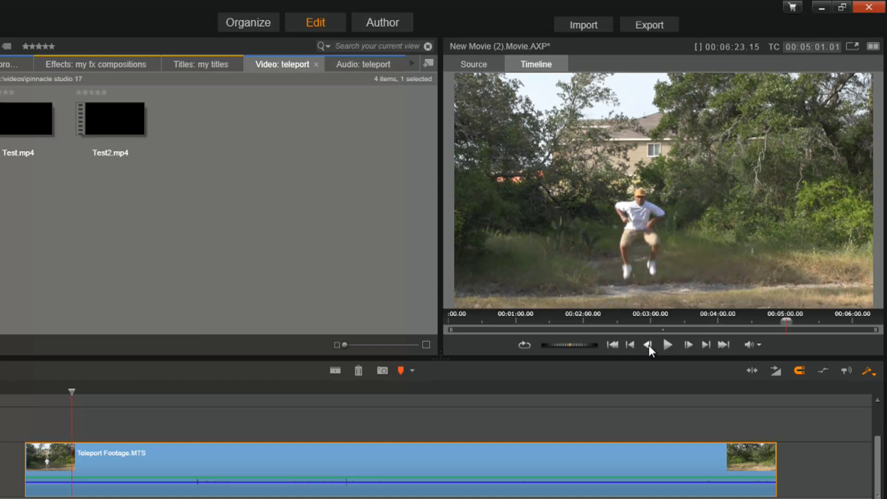
click(648, 345)
click(649, 345)
click(649, 345)
click(648, 345)
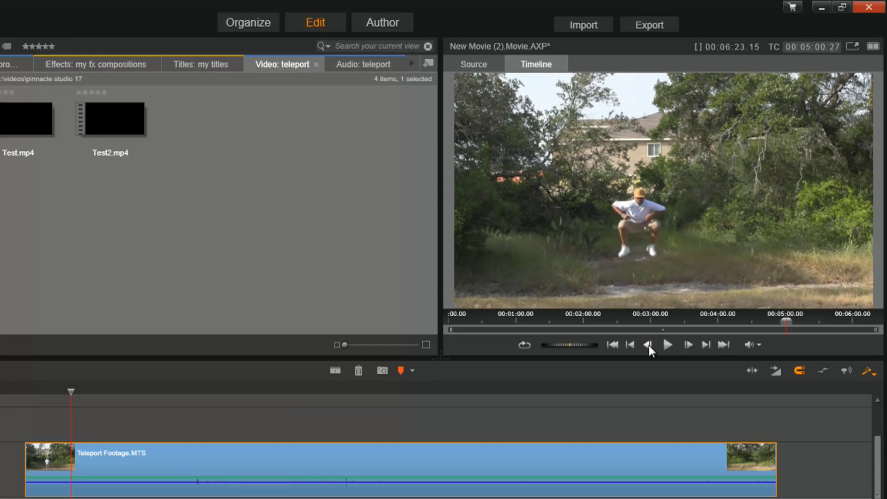
click(649, 345)
click(648, 346)
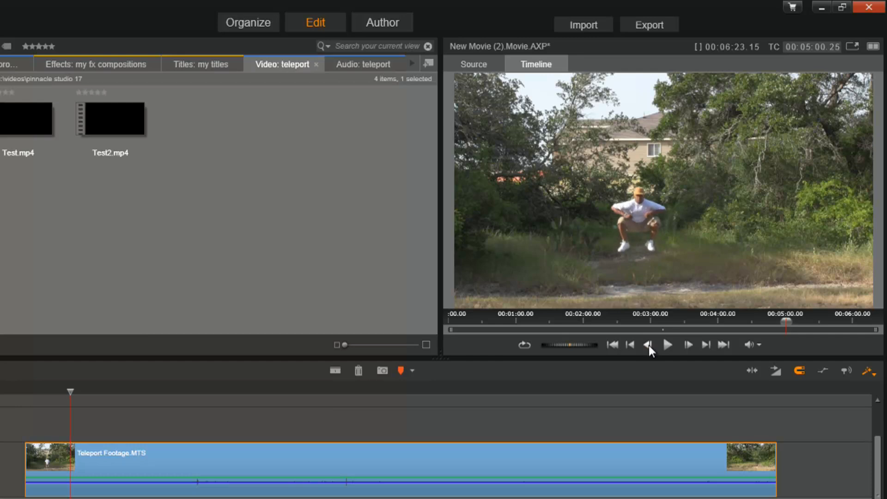
click(687, 345)
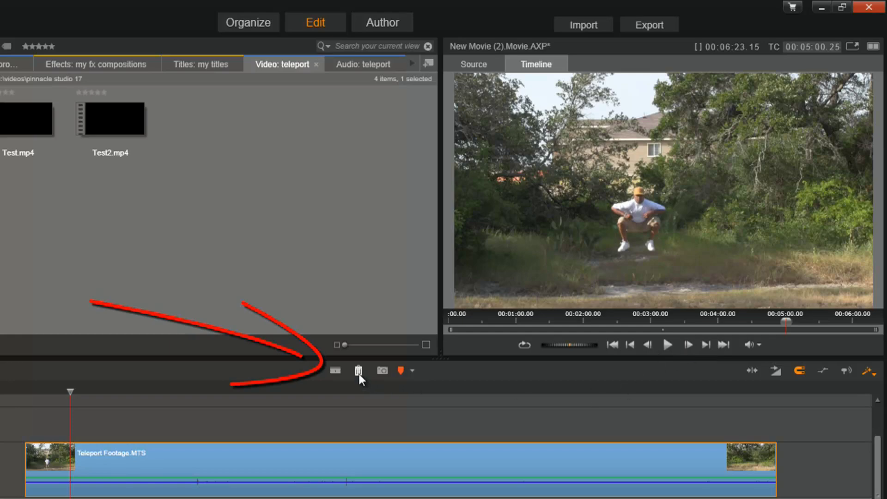
click(333, 371)
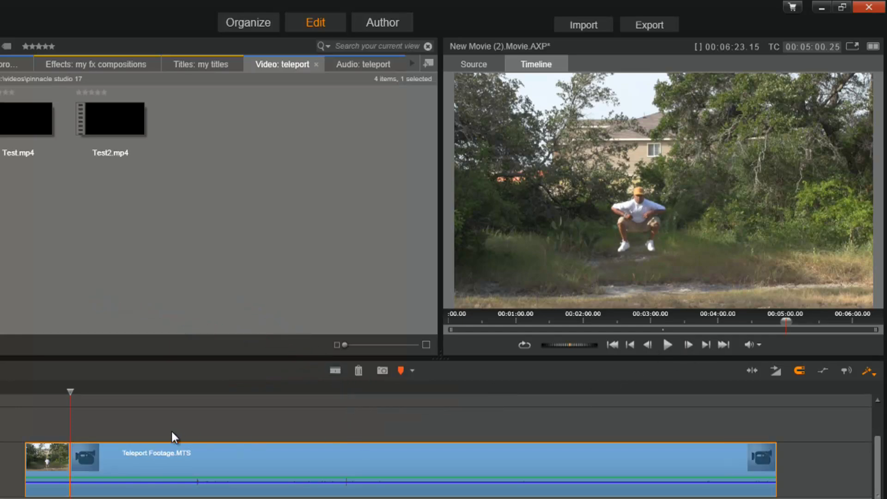
Scrub ahead and frame-step to 00:05:21.15, where the man has left the frame.
drag(75, 394, 242, 420)
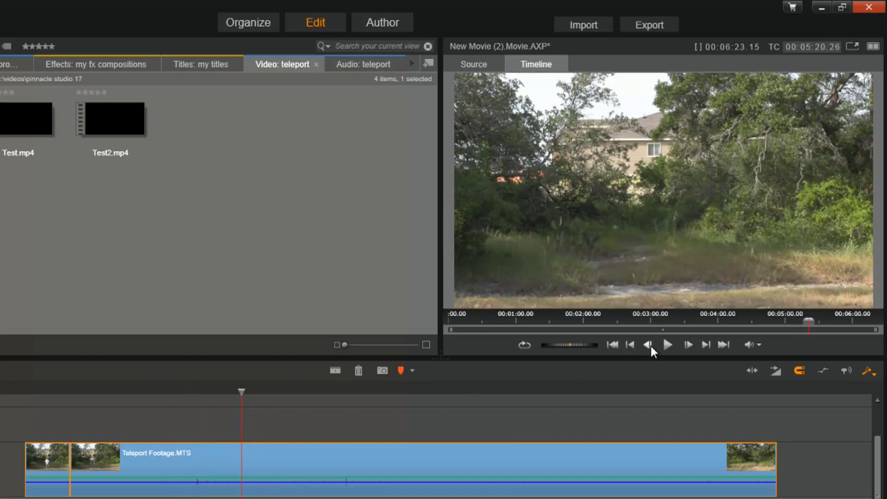
click(650, 345)
click(687, 345)
click(688, 344)
click(687, 344)
click(688, 344)
click(688, 345)
click(687, 344)
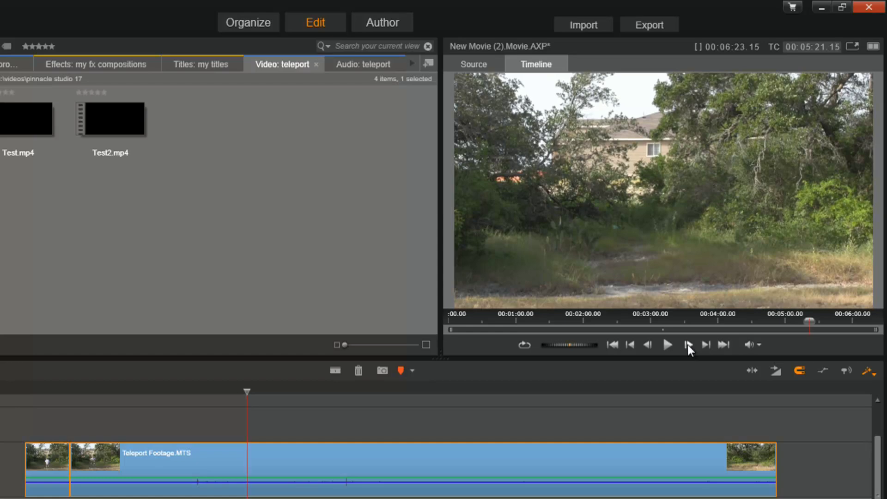
click(688, 344)
click(687, 344)
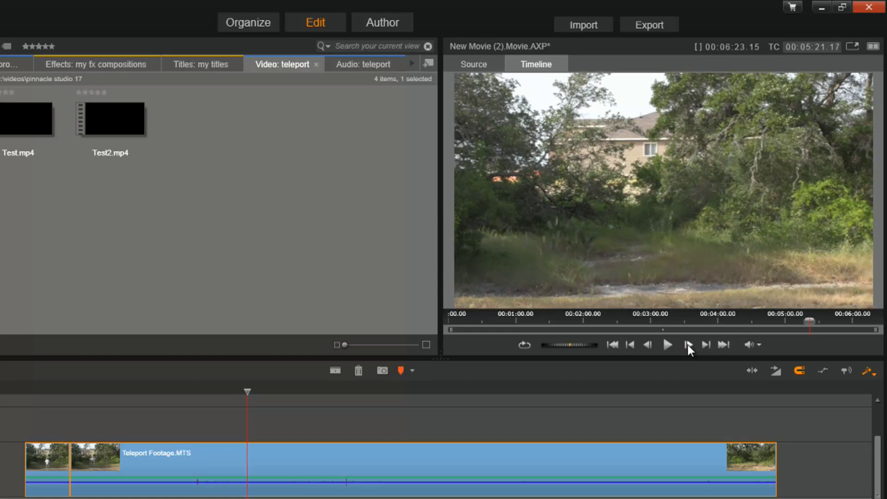
click(647, 345)
click(647, 344)
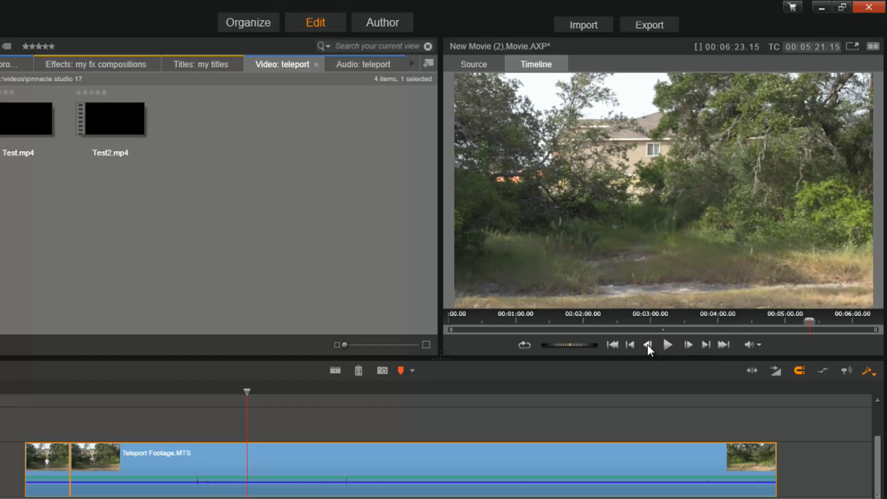
click(647, 345)
click(686, 345)
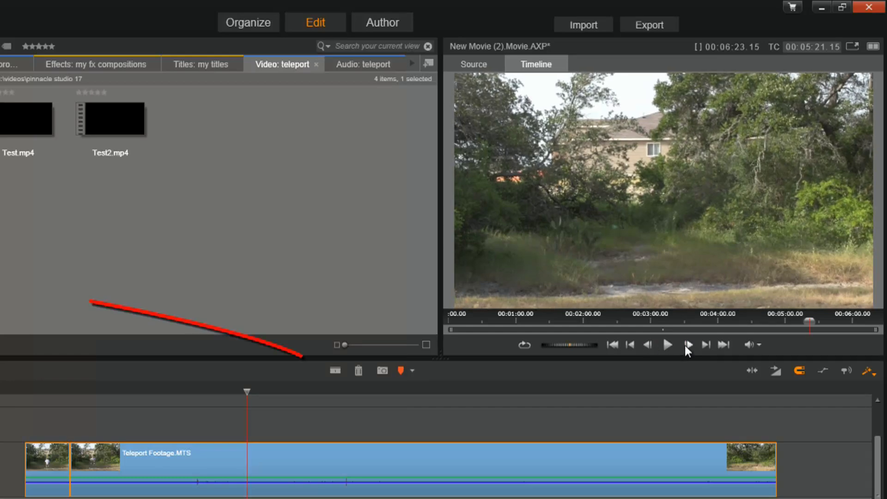
Split the clip there, then select and delete the middle piece between the two cuts.
click(336, 369)
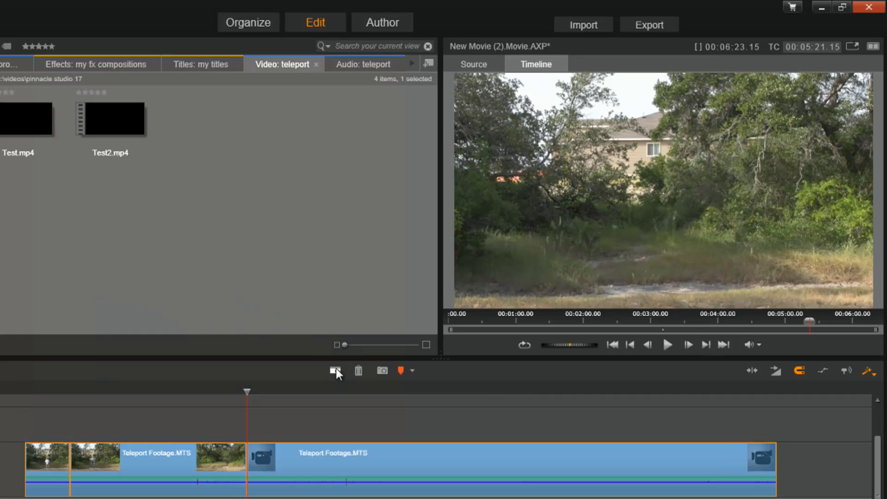
click(168, 452)
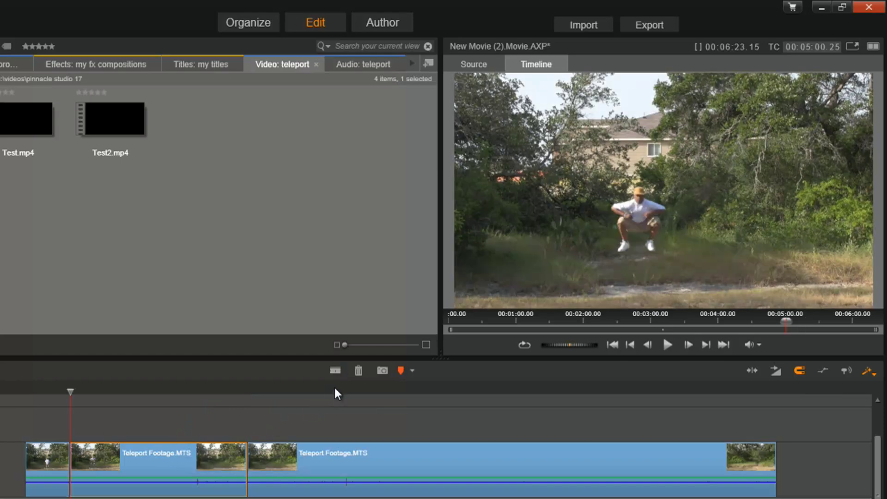
click(358, 370)
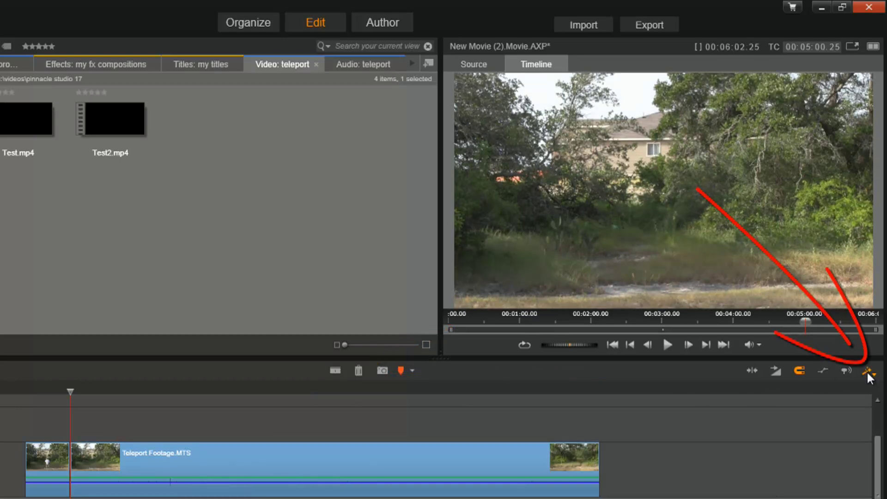
Preview the jump cut at about 00:05:00, playing from just before it and scrubbing past.
drag(71, 391, 61, 390)
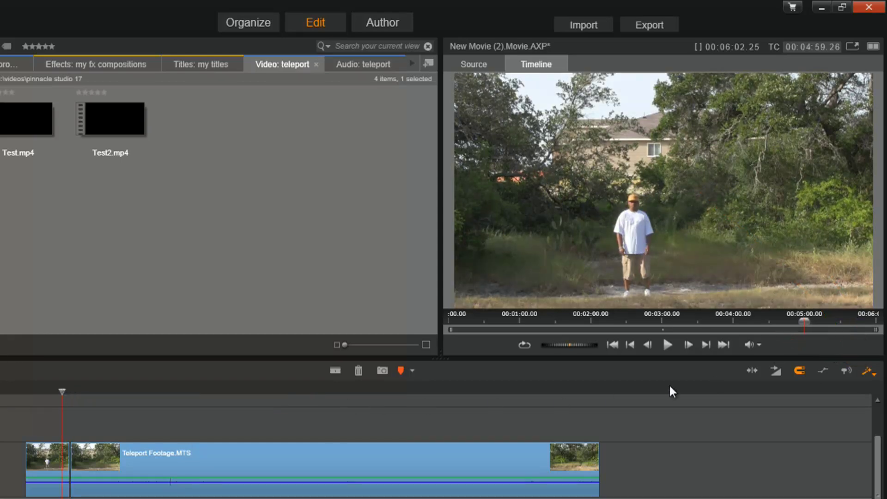
click(667, 344)
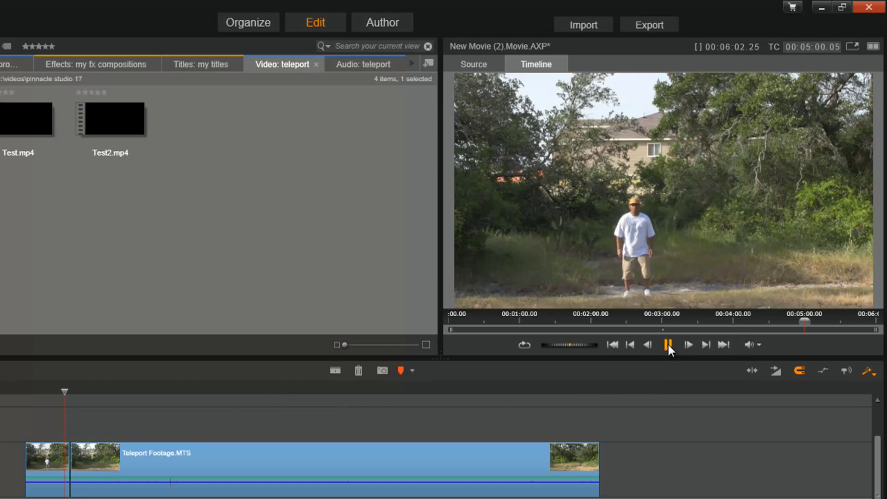
click(667, 345)
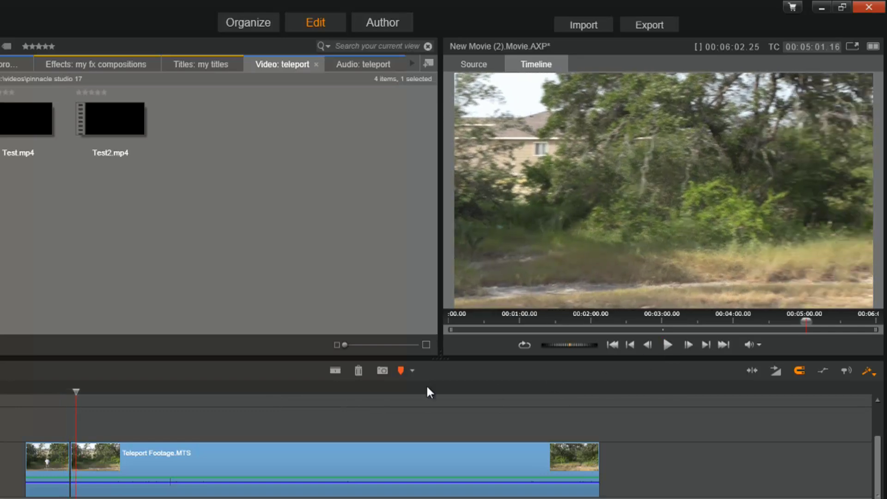
mouse_move(77, 389)
mouse_down()
mouse_move(102, 390)
mouse_move(90, 382)
mouse_up()
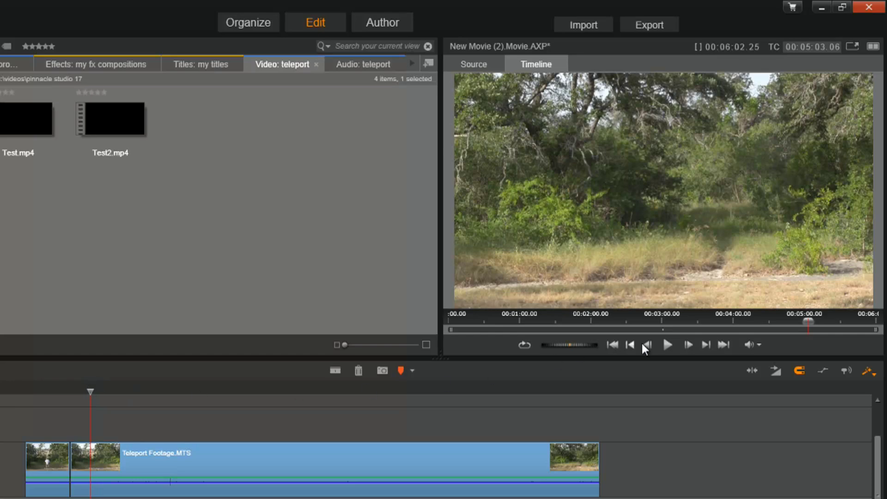
Frame-step back and forth to settle the playhead at 00:05:03.03, where the field is empty.
click(688, 345)
click(646, 345)
click(647, 346)
click(647, 345)
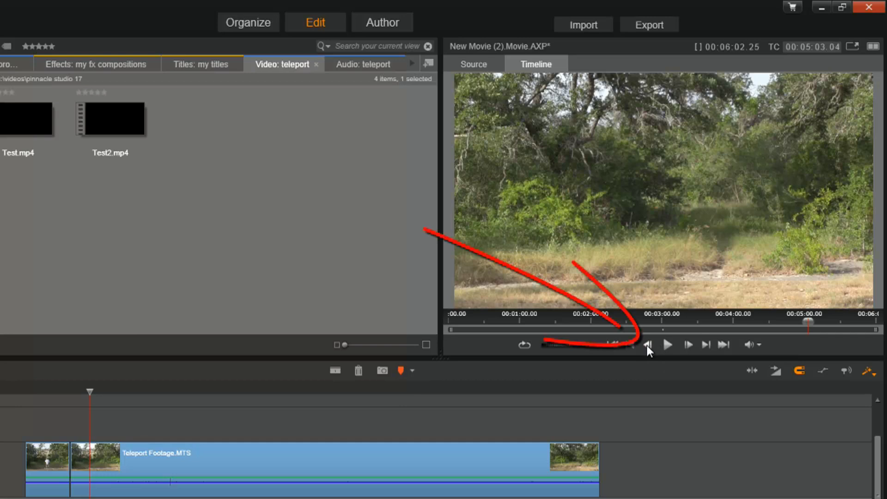
click(647, 345)
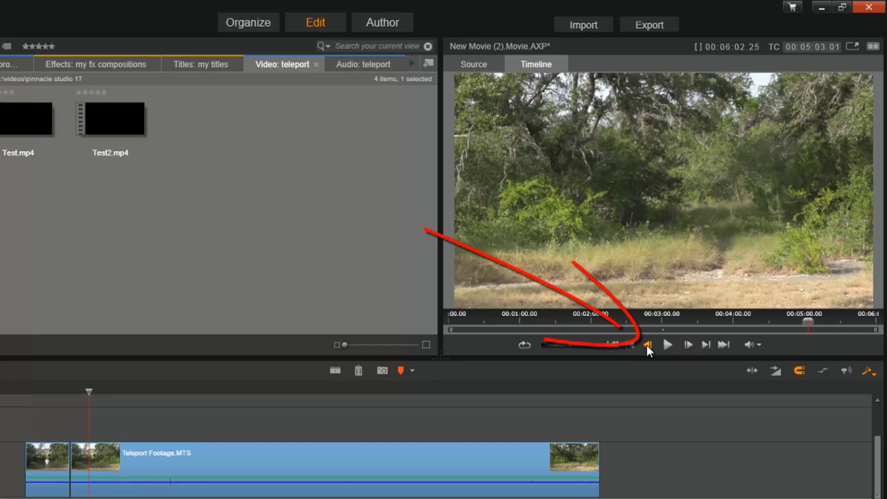
click(646, 345)
click(687, 347)
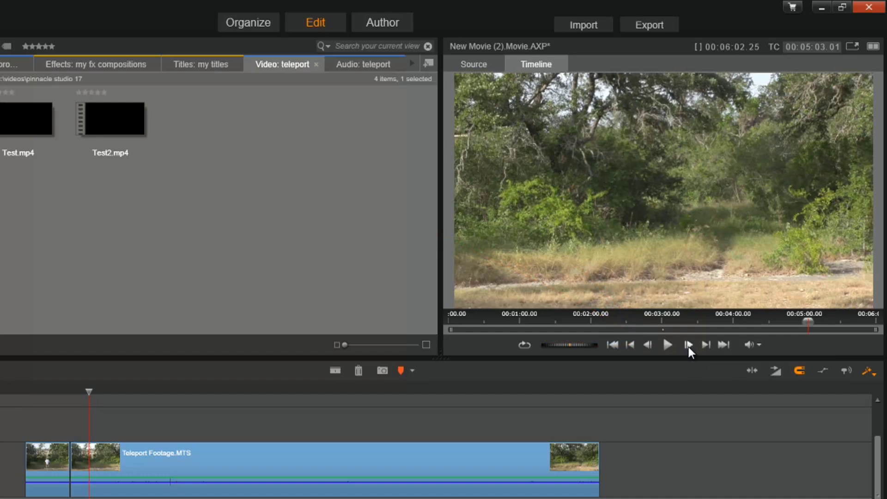
click(688, 346)
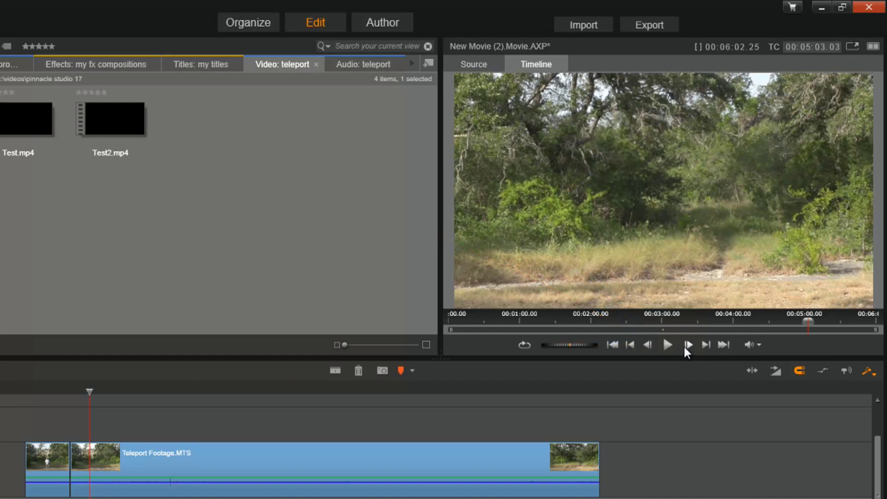
click(646, 346)
click(649, 343)
click(648, 345)
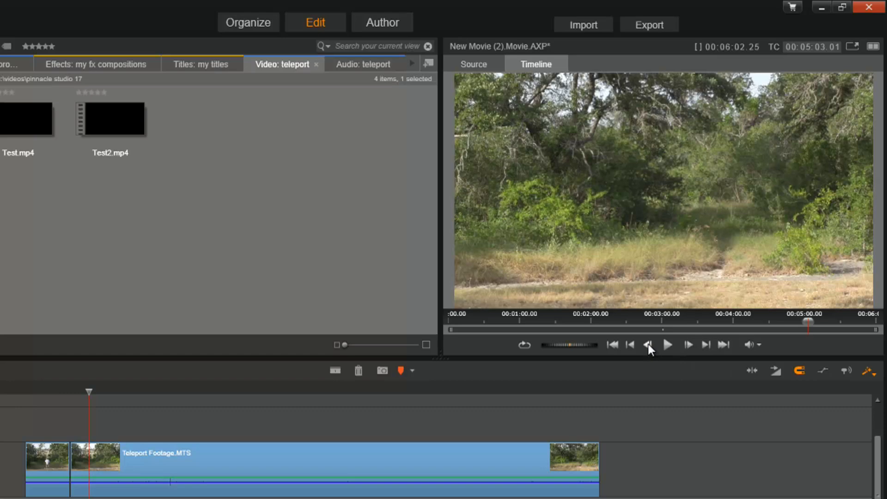
click(686, 344)
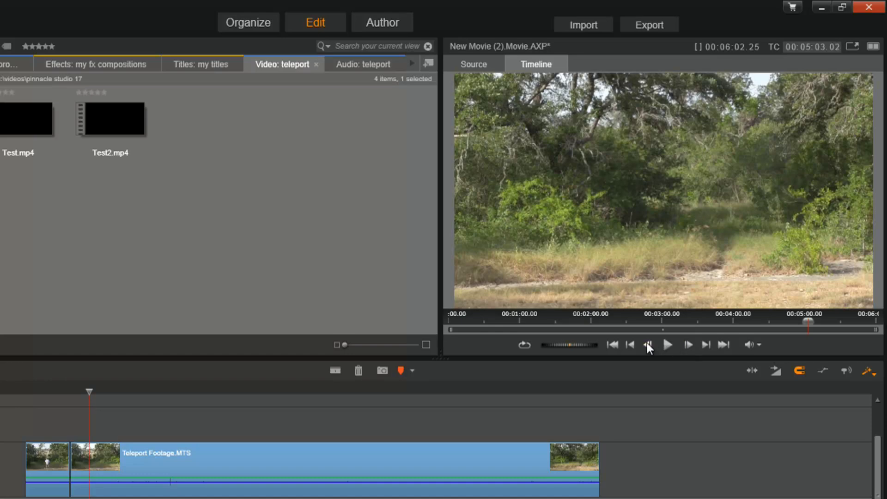
click(648, 344)
click(686, 344)
click(649, 344)
click(688, 345)
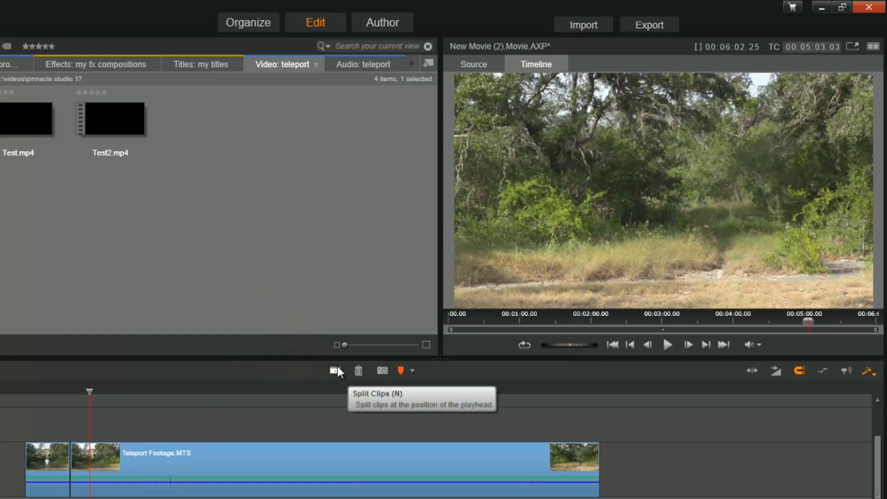
Split the clip at 00:05:03.03, then frame-step ahead to the jump's peak at 00:05:32.25.
key(n)
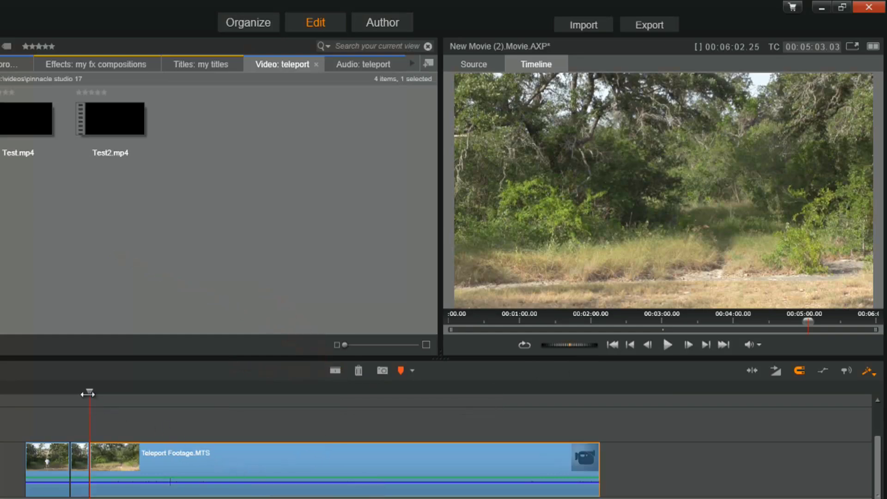
mouse_move(88, 392)
mouse_down()
mouse_move(234, 392)
mouse_move(342, 408)
mouse_up()
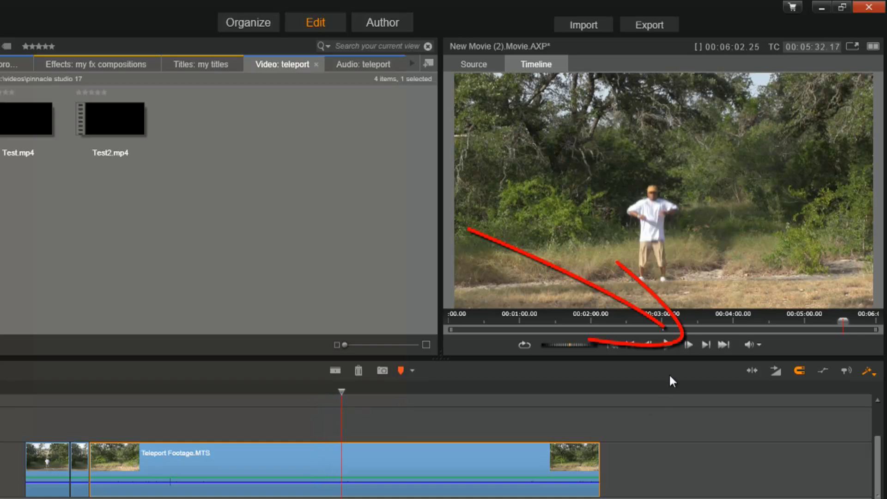
click(689, 345)
click(689, 343)
click(689, 344)
click(689, 343)
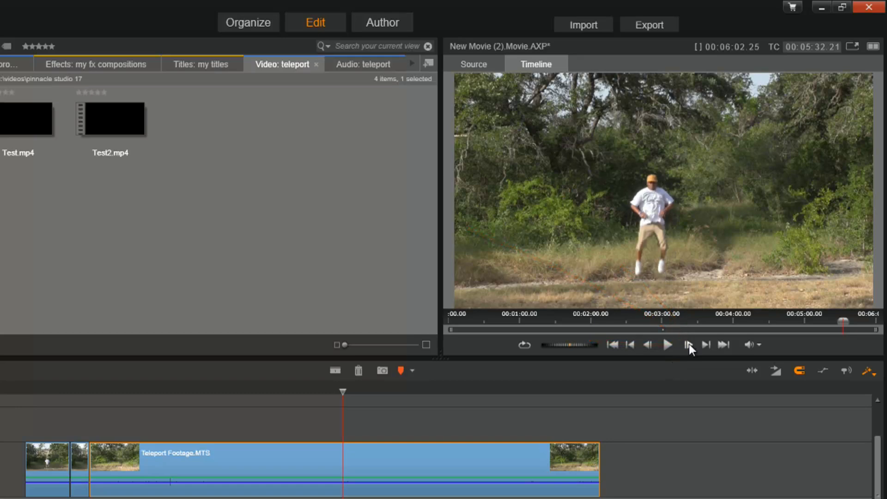
click(689, 343)
click(689, 344)
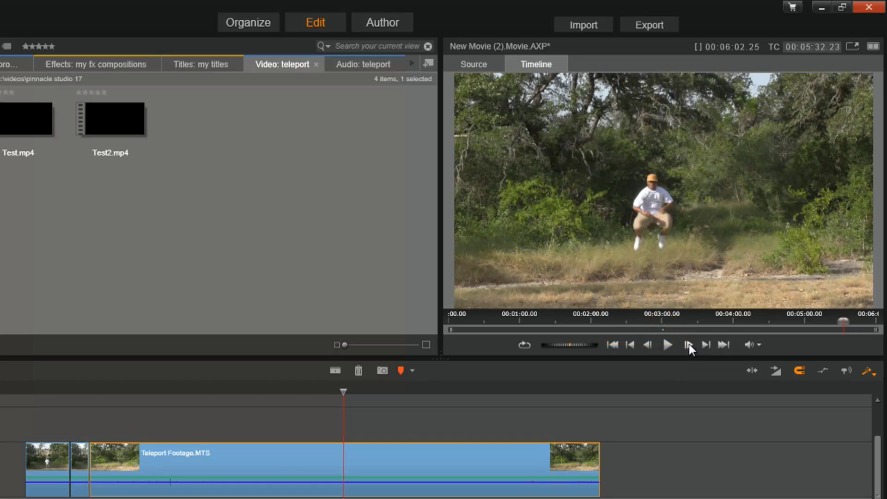
click(689, 344)
click(690, 344)
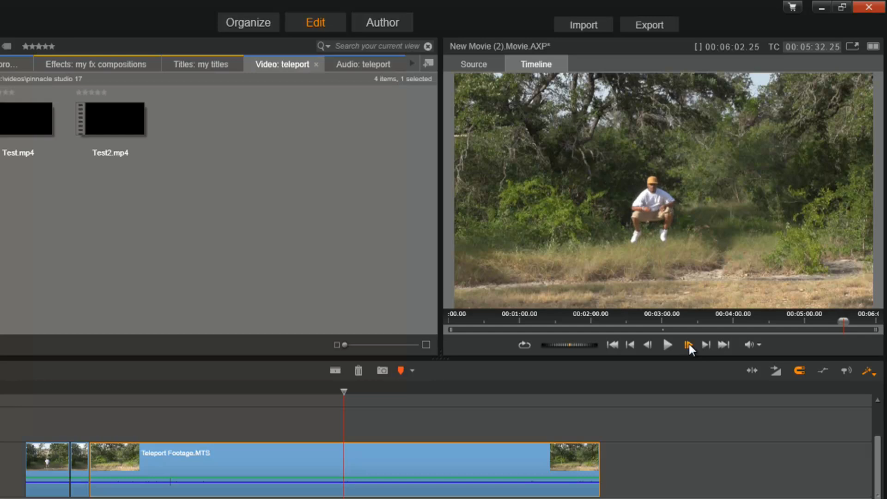
click(689, 345)
click(689, 344)
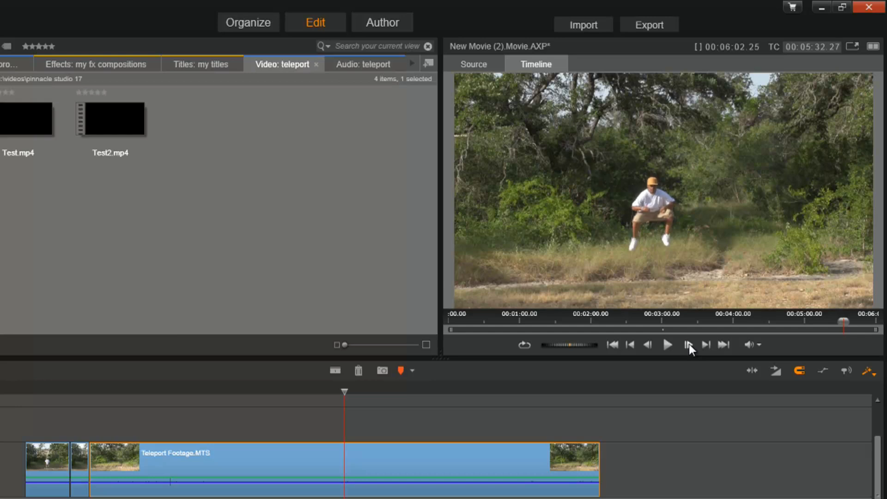
click(650, 346)
click(649, 346)
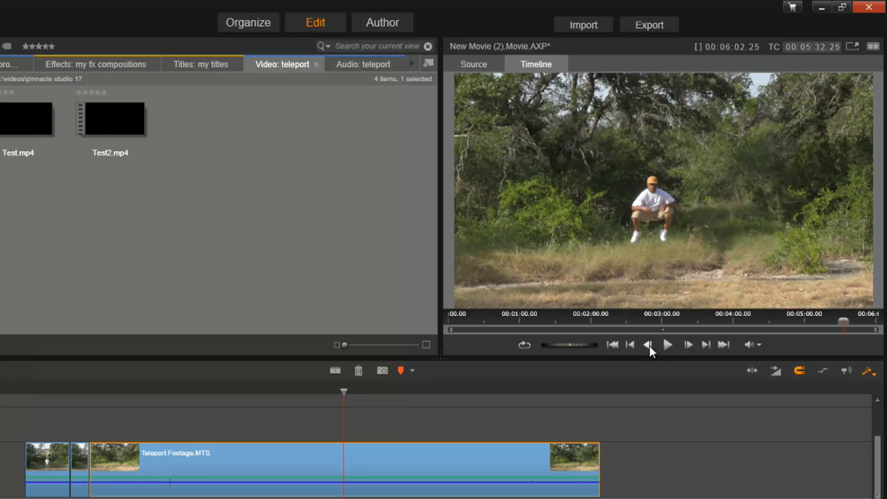
Split at the jump's peak and delete the footage after it, shortening the movie to 00:05:33.02.
click(649, 346)
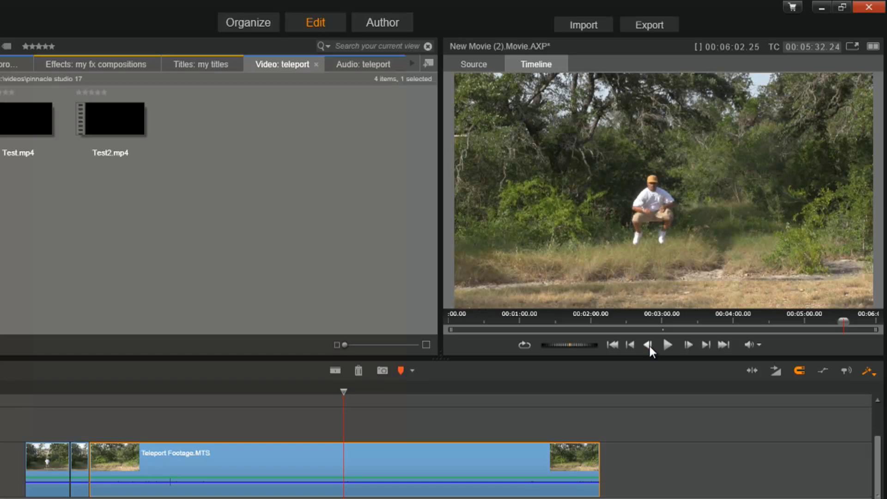
click(687, 344)
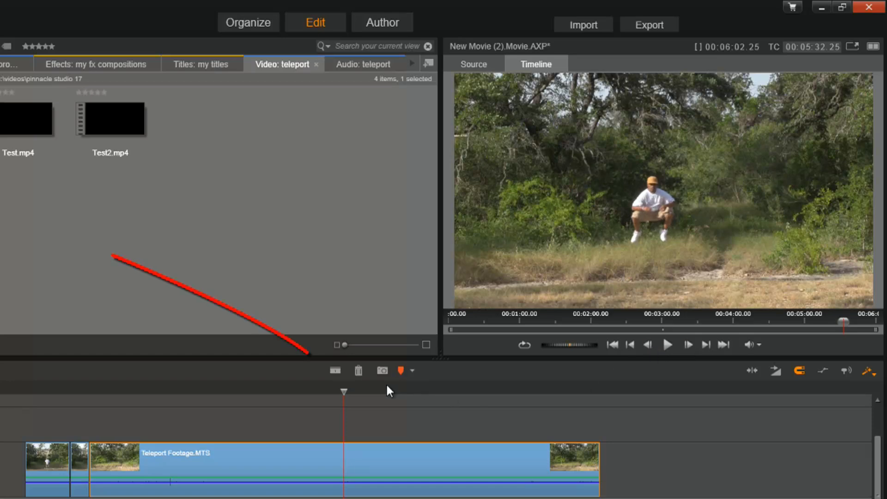
click(335, 371)
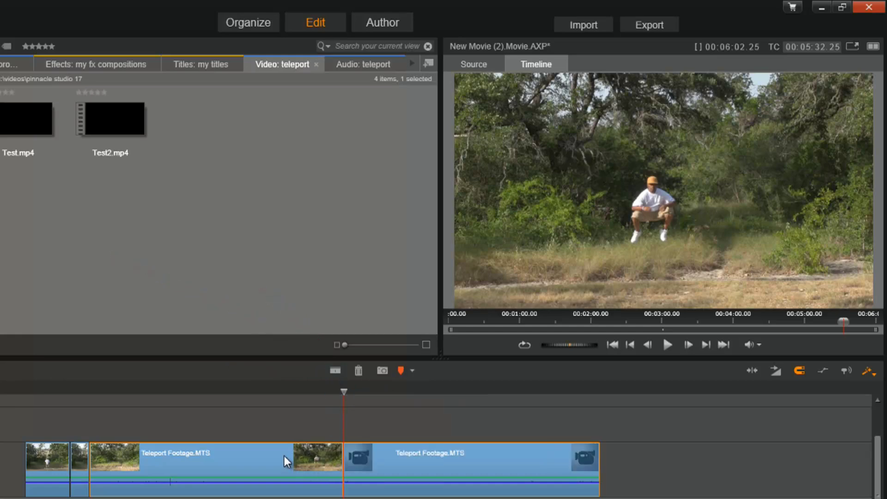
click(239, 457)
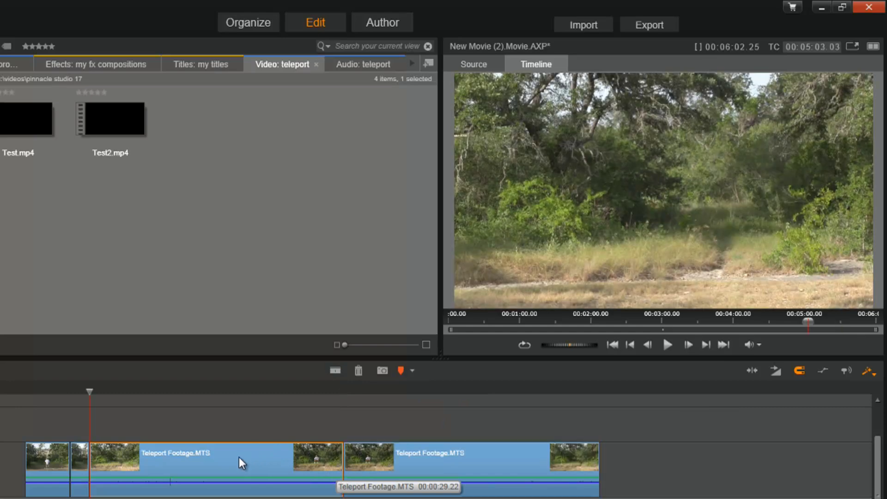
click(359, 369)
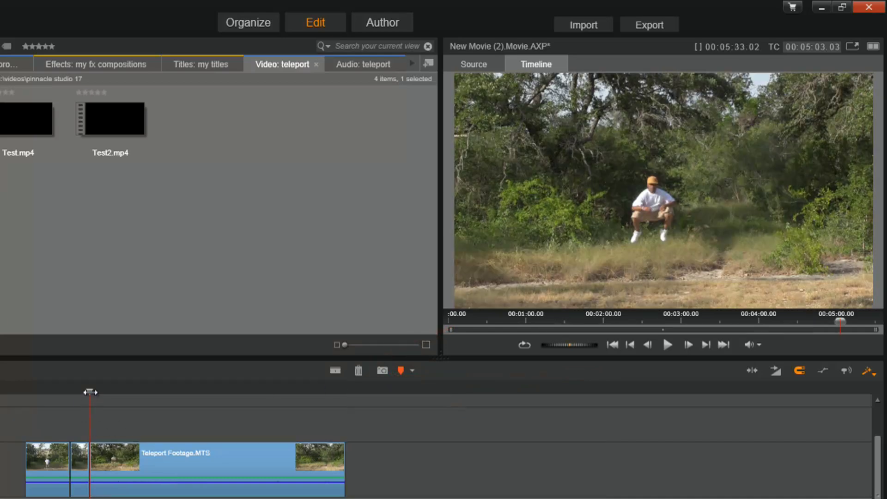
drag(89, 397, 49, 397)
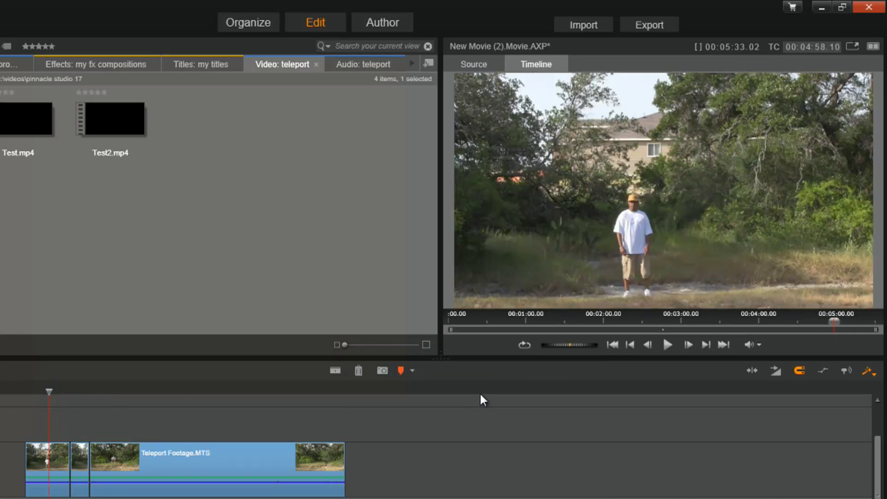
click(669, 345)
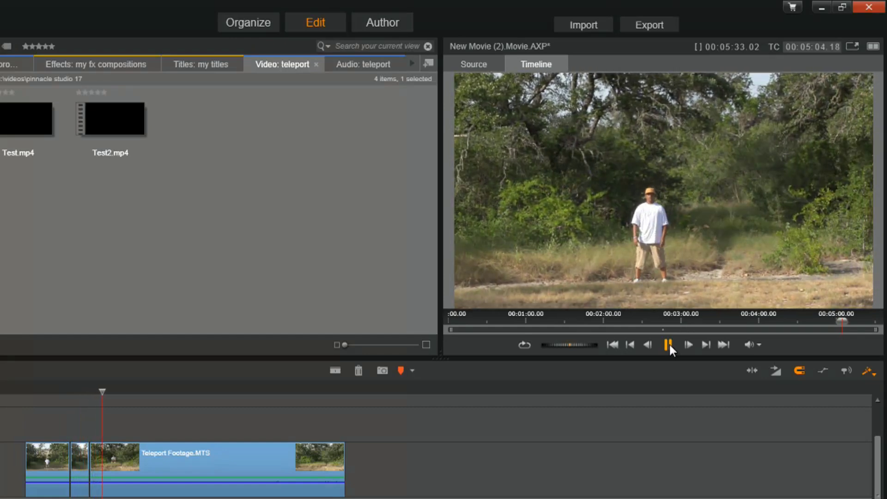
click(80, 468)
Give the short empty-field clip Stretch speed control through Speed > Add.
right_click(79, 466)
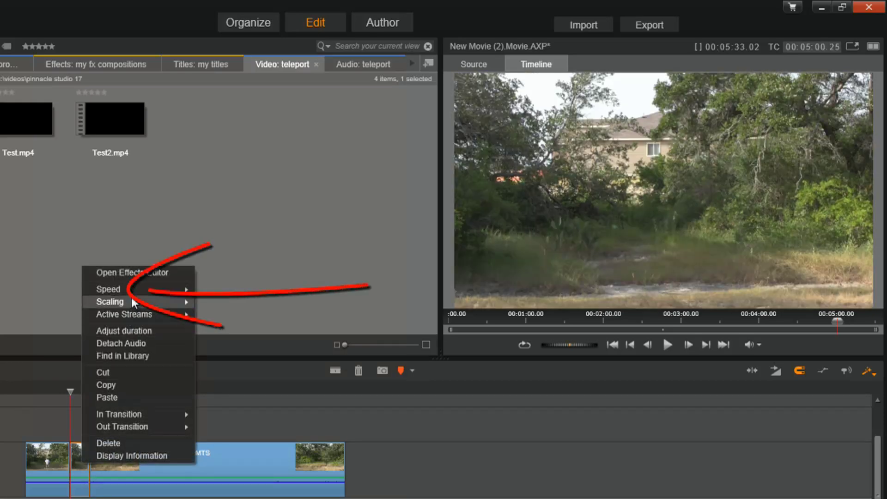
mouse_move(123, 289)
click(216, 289)
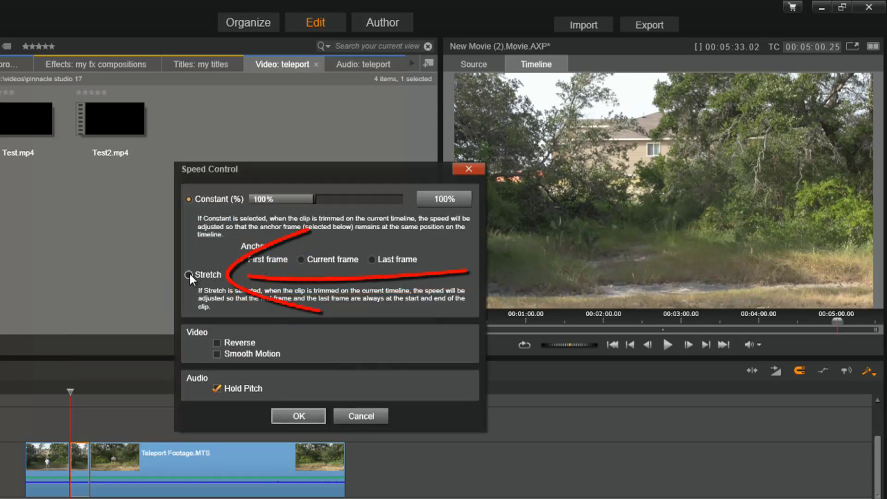
click(187, 274)
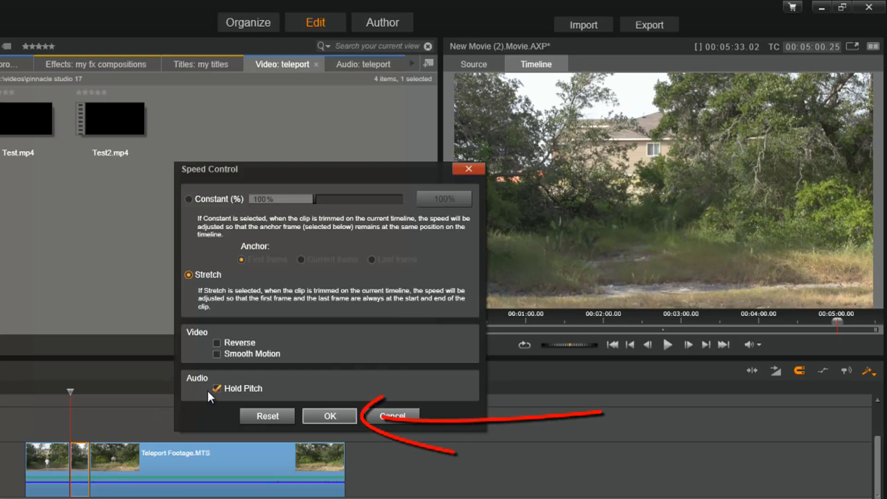
click(330, 416)
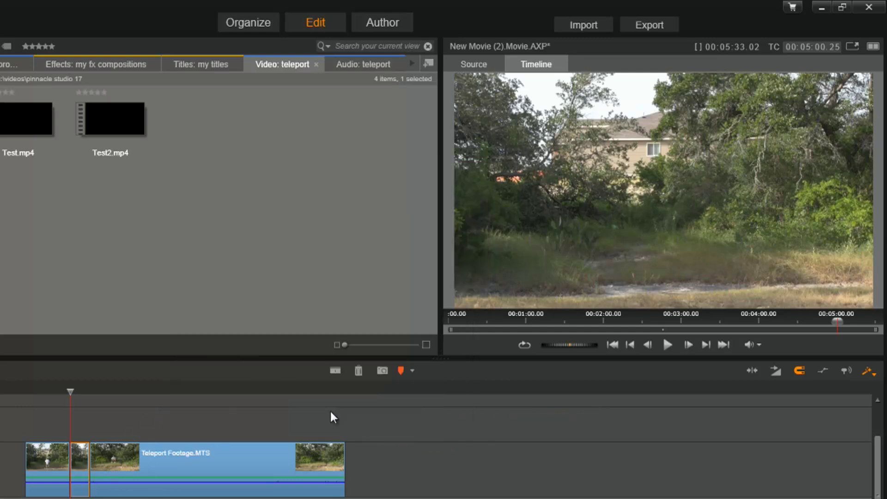
Drag the cut after the short stretched clip left to shorten it, so it plays faster.
click(83, 470)
drag(82, 471, 81, 471)
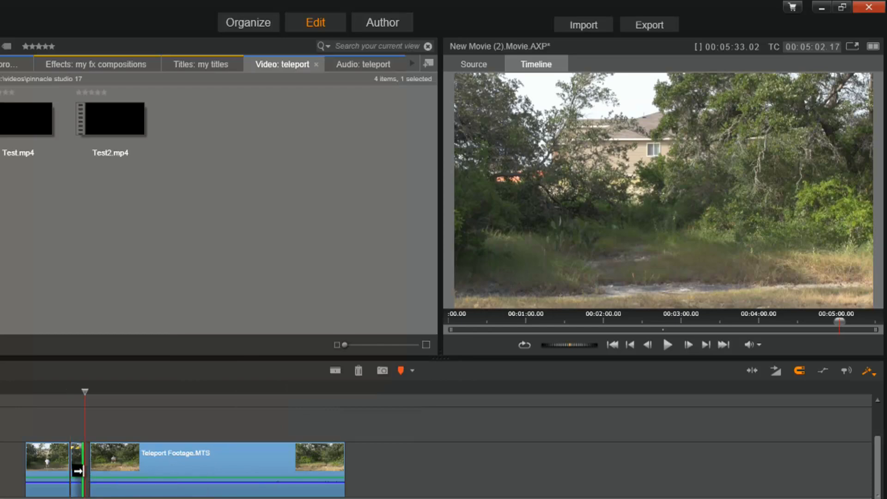
click(177, 468)
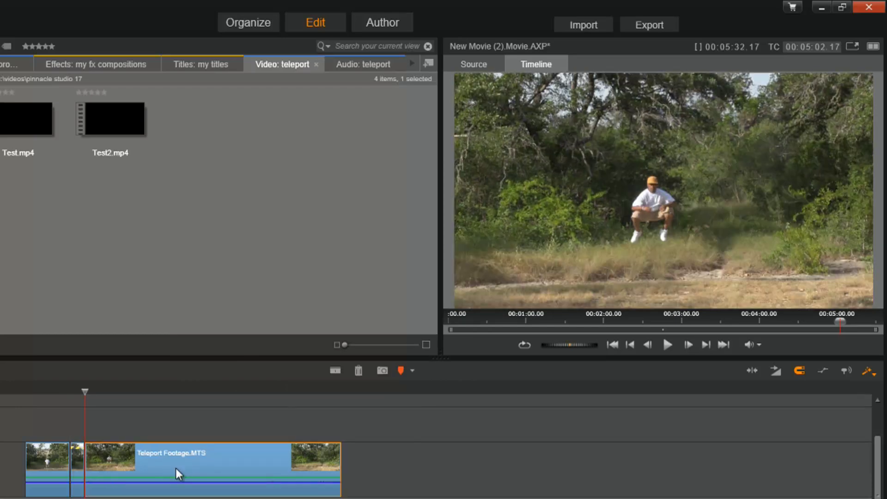
click(54, 388)
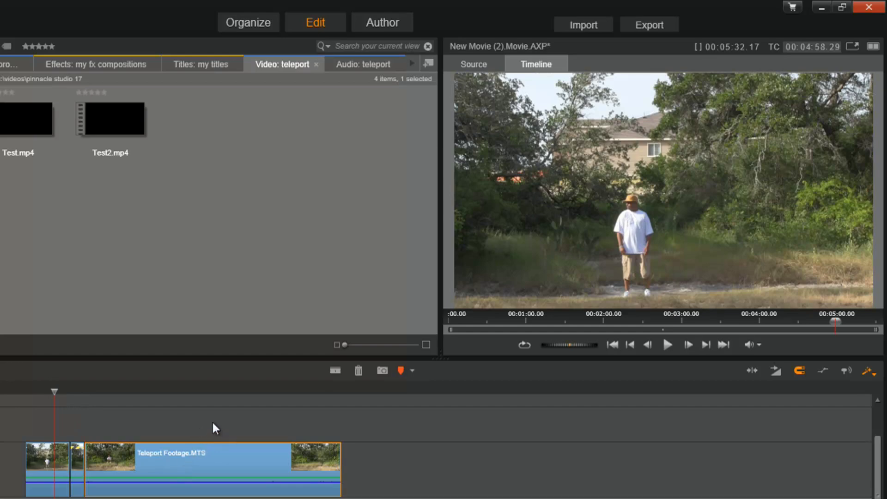
click(213, 424)
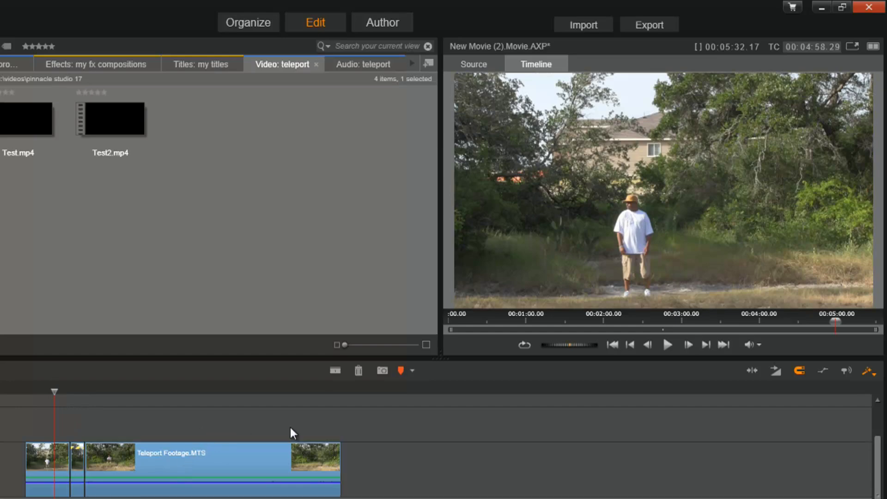
Play back the edit from a few seconds earlier to review the quicker teleport.
click(666, 346)
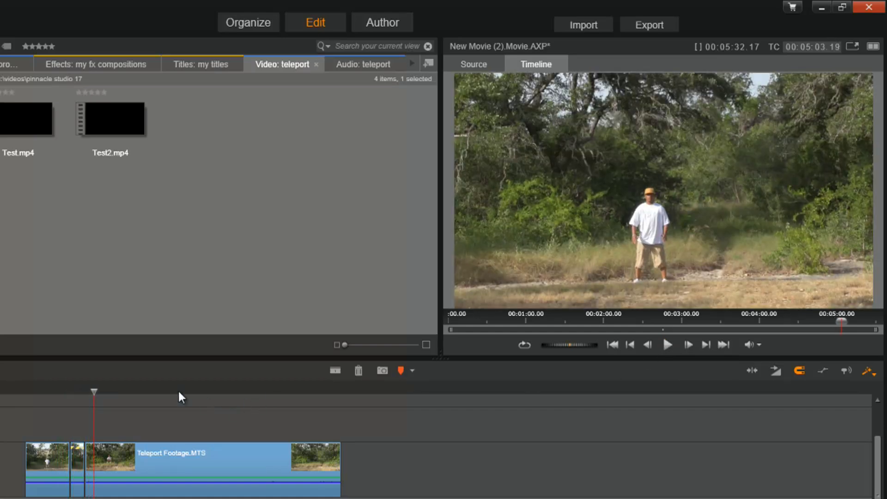
drag(95, 392, 60, 402)
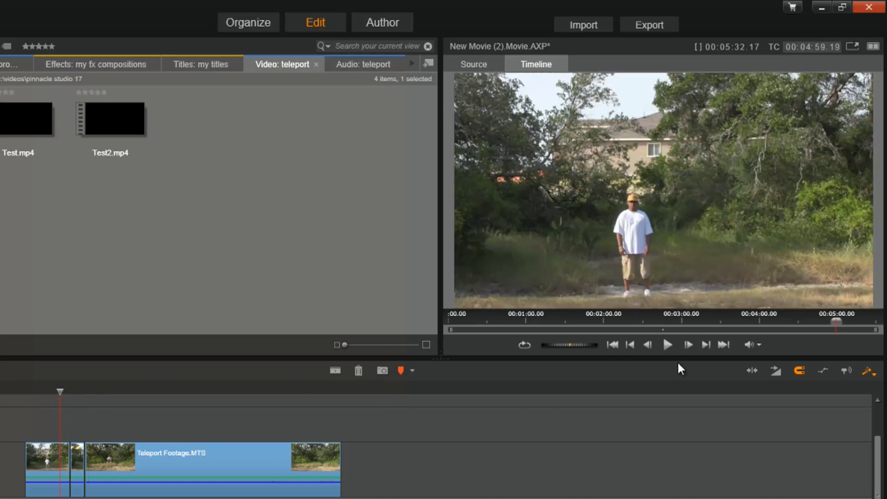
click(669, 345)
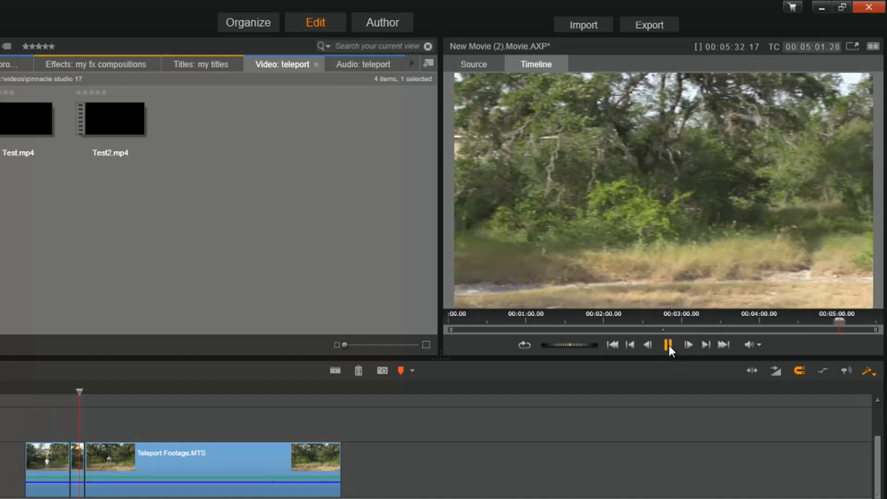
click(668, 344)
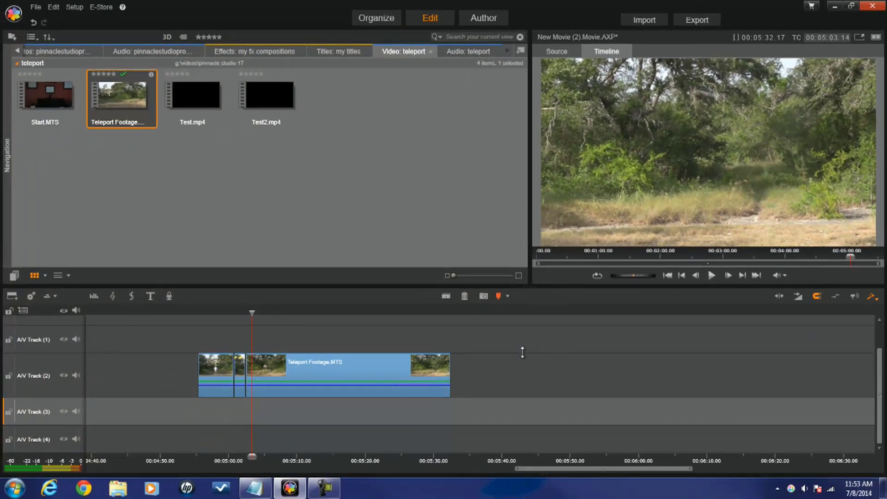
Load the 'digital juice renders (g:)' folder into the library from the Navigation panel.
drag(260, 318, 229, 315)
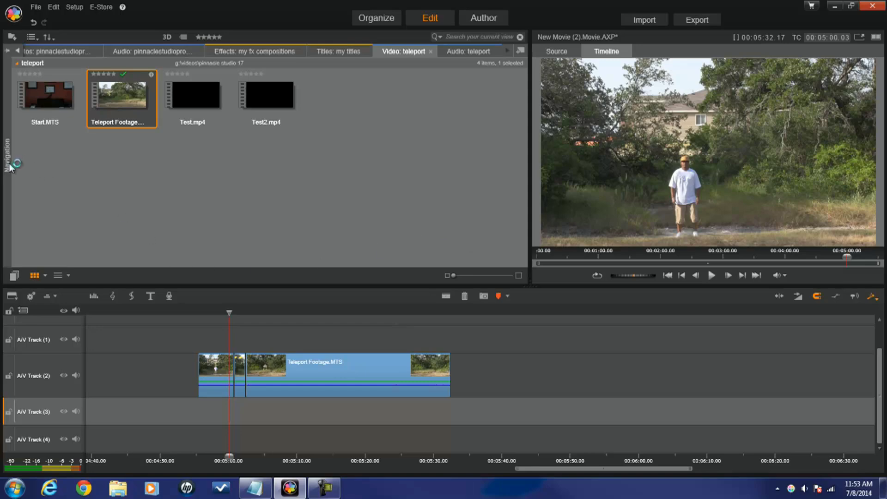
mouse_move(8, 162)
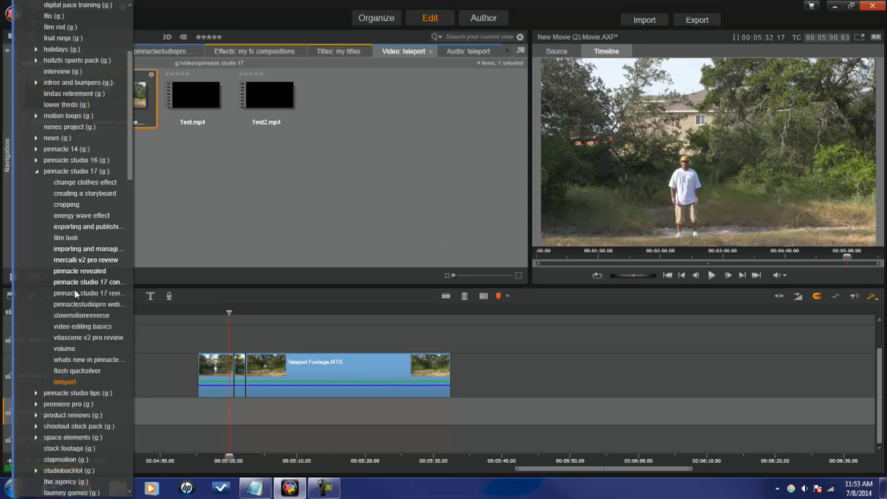
scroll(42, 228, up, 4)
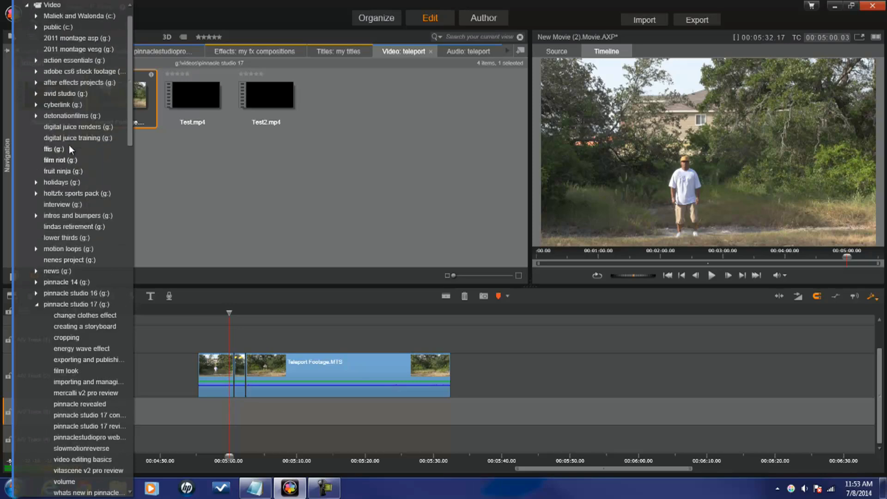
click(77, 127)
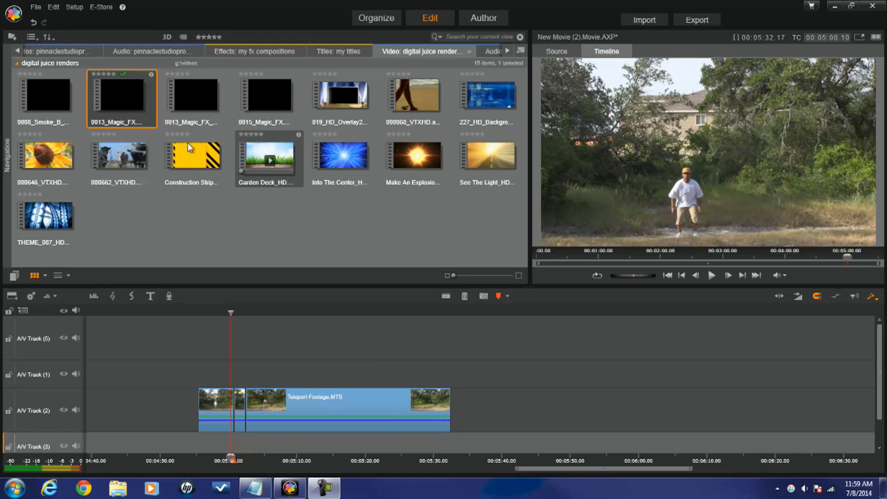
Place 0013_Magic_FX.wmv on A/V Track (1) at the jump's peak, nudged slightly later.
drag(126, 91, 251, 374)
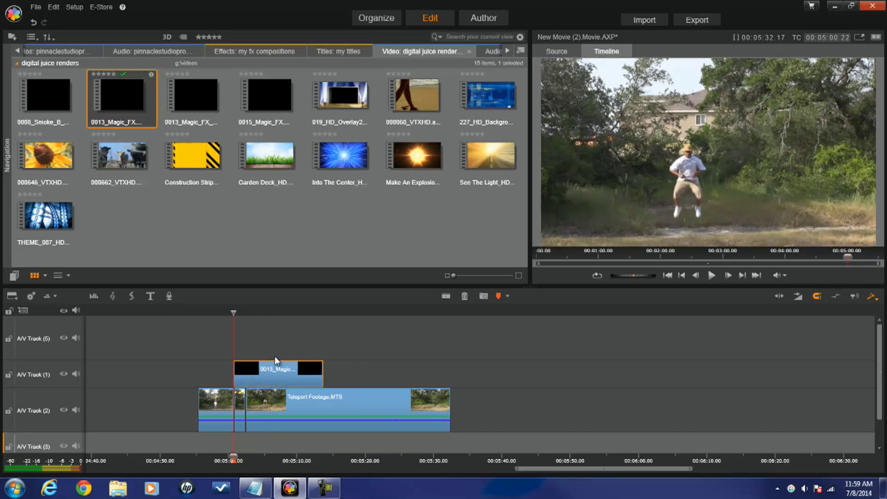
click(232, 461)
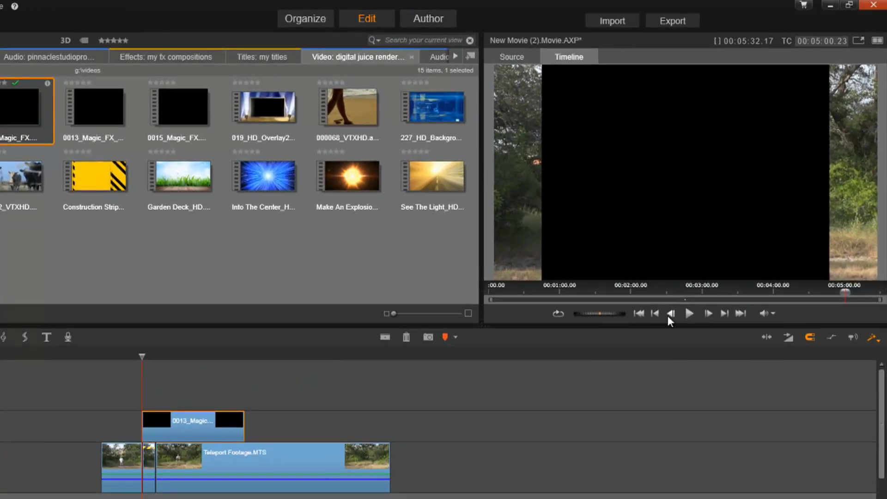
click(668, 314)
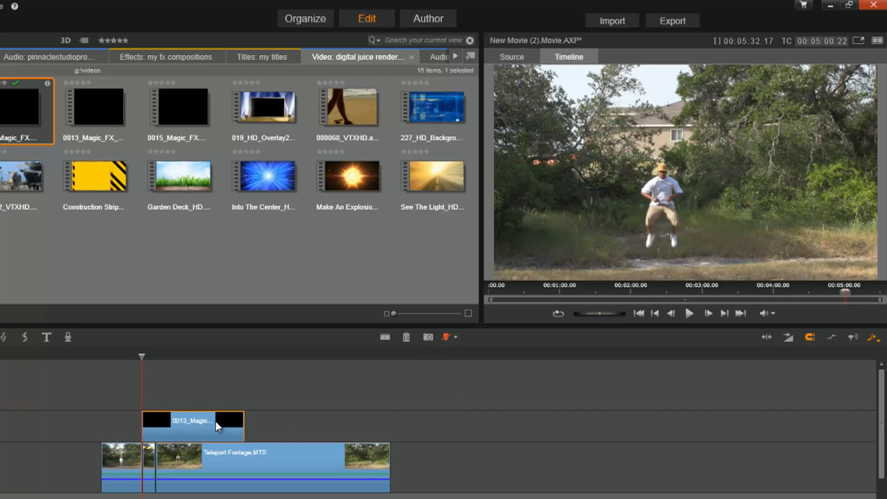
drag(206, 425, 184, 430)
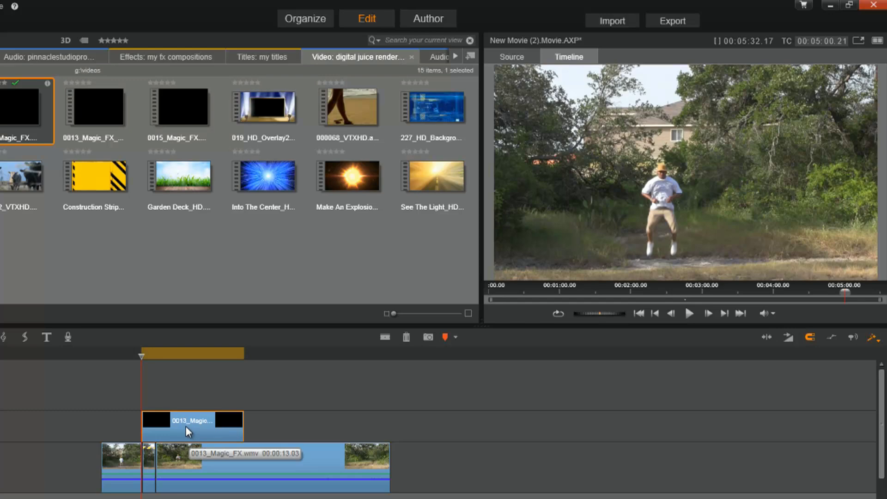
Open the Effects Editor for the 0013_magic_fx.wmv clip from its context menu.
right_click(186, 426)
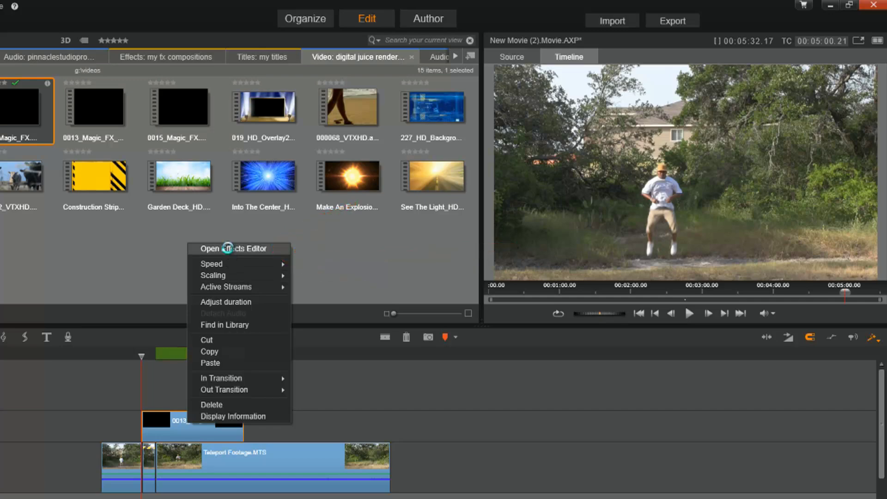
click(228, 249)
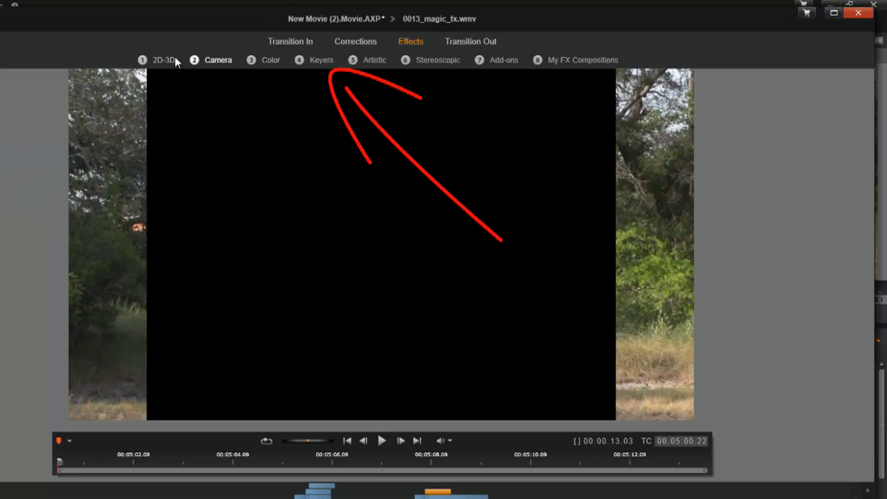
Apply a Luma Keyer to the smoke clip and raise Luma Center to 100.
click(321, 59)
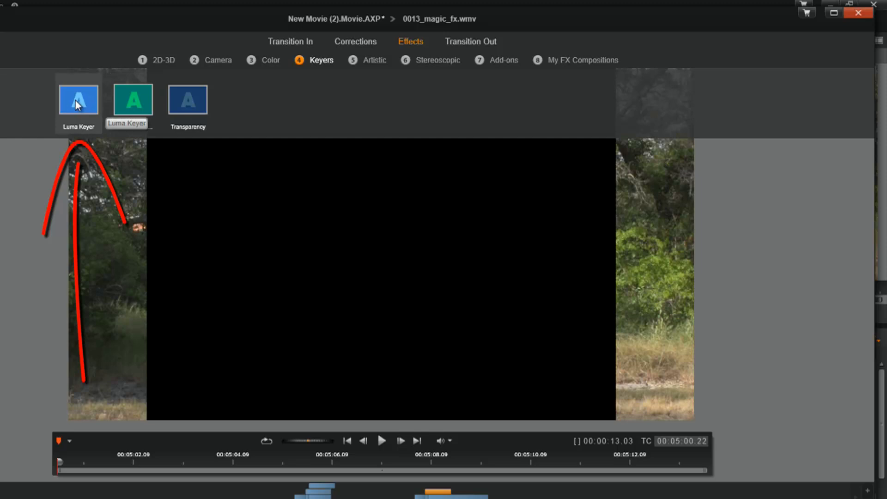
click(77, 104)
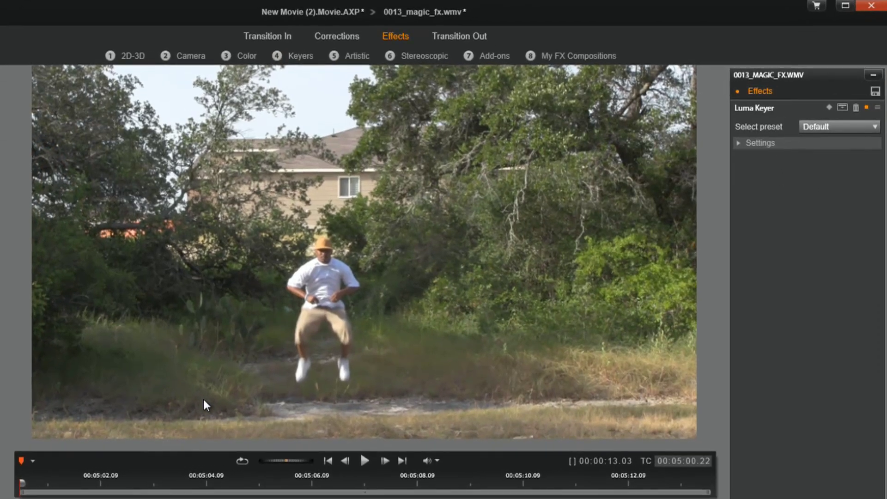
click(386, 460)
click(386, 461)
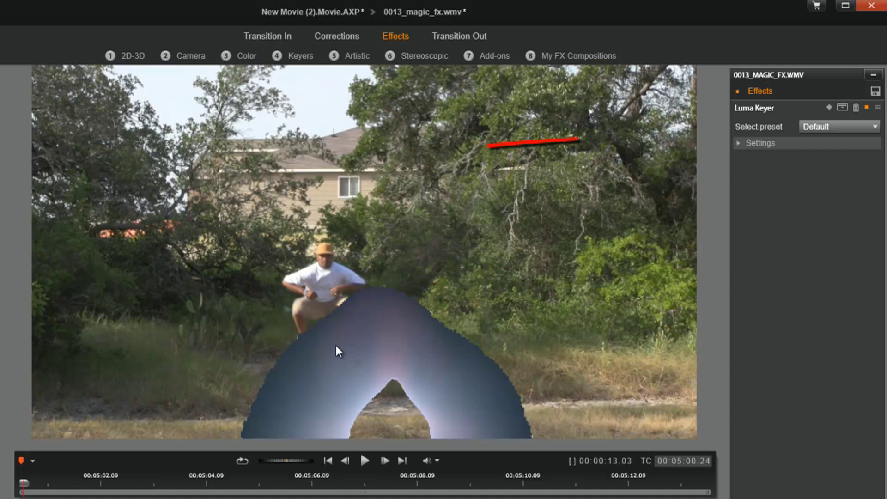
click(743, 143)
drag(834, 159, 873, 158)
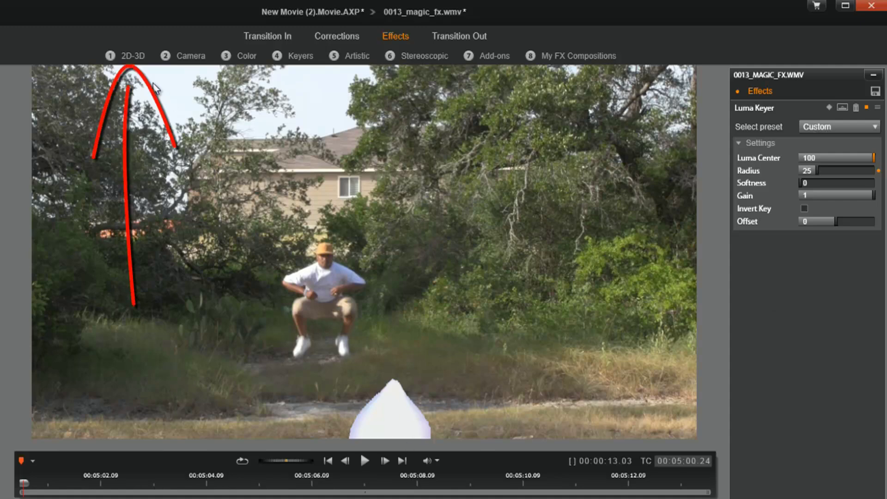
click(134, 56)
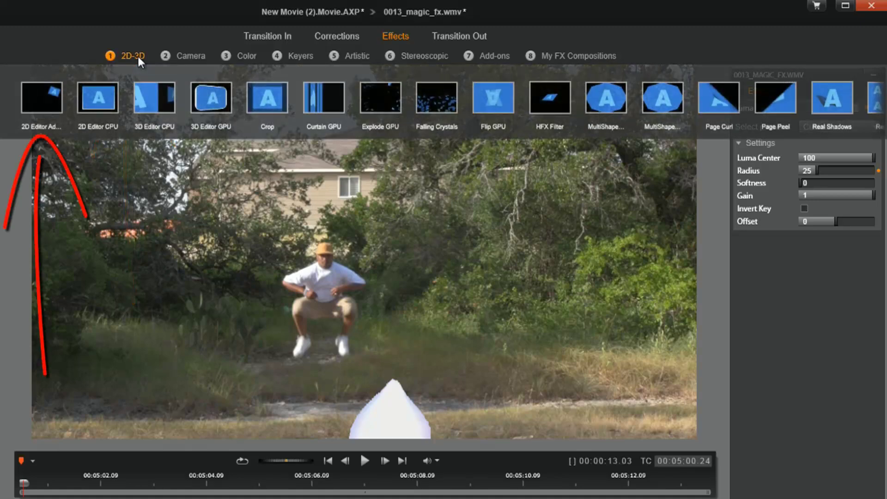
Add 2D Editor Advanced with No Preset and enter a horizontal size of 150.
double_click(51, 99)
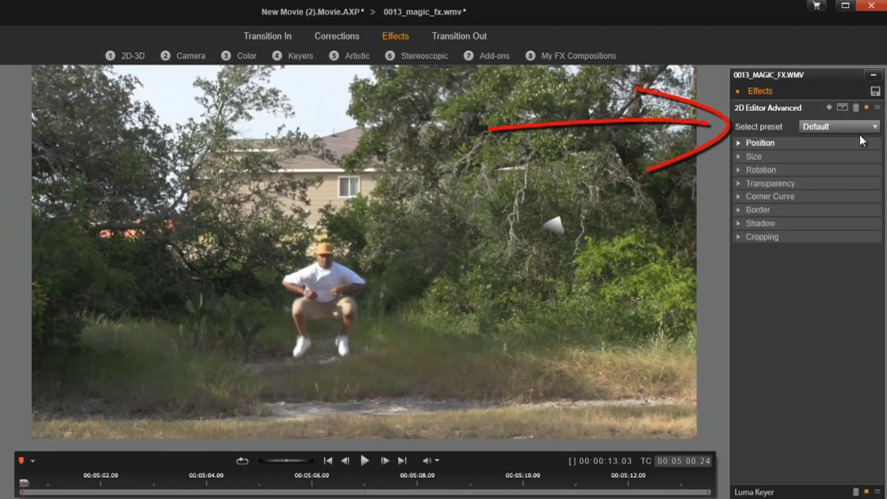
click(876, 127)
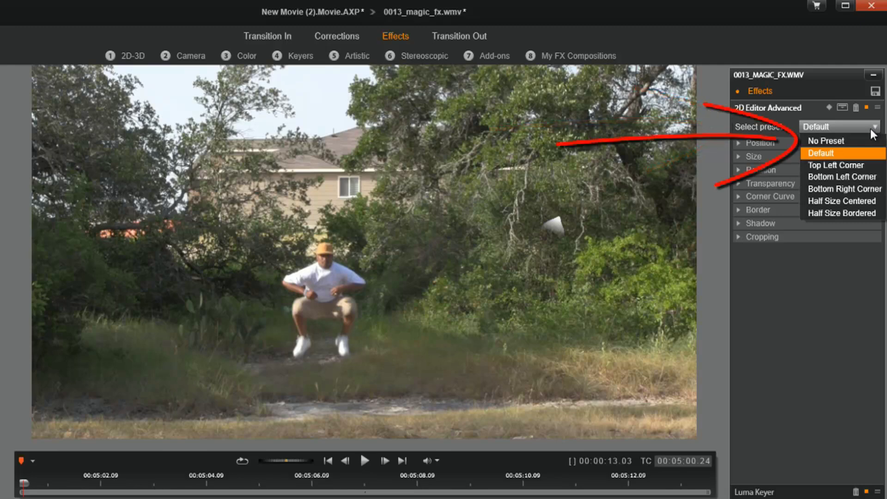
click(856, 141)
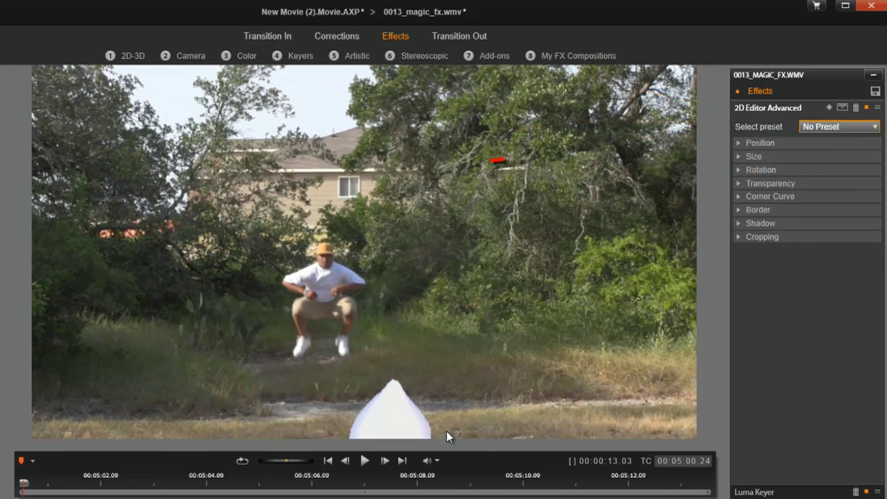
click(739, 156)
mouse_move(838, 170)
mouse_down()
mouse_move(854, 172)
mouse_move(832, 172)
mouse_up()
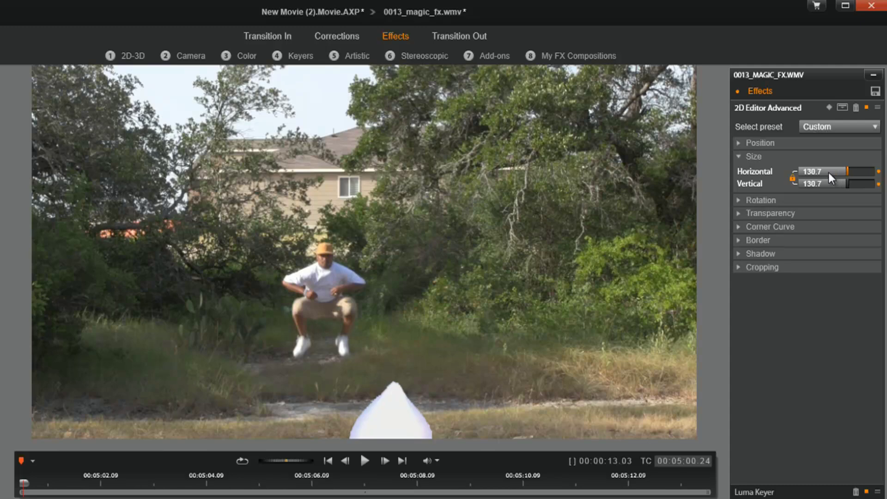
click(829, 172)
text(150)
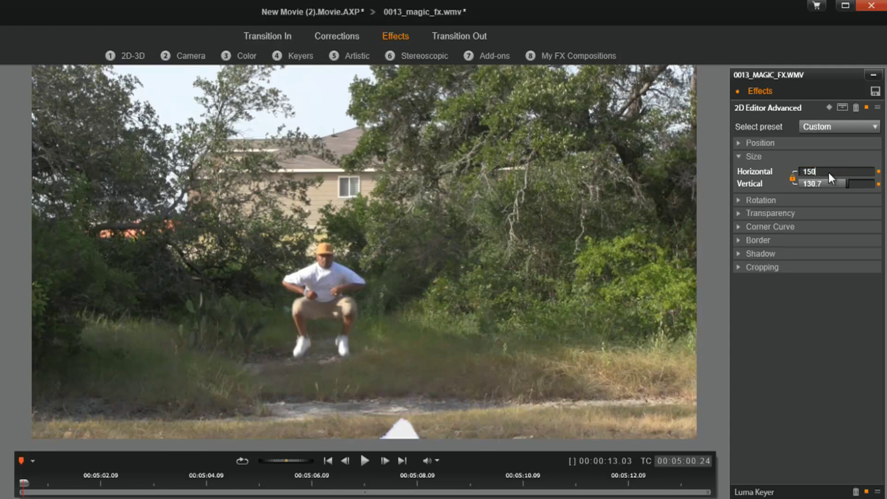
Set the smoke overlay's vertical position to 30 in 2D Editor Advanced.
click(740, 142)
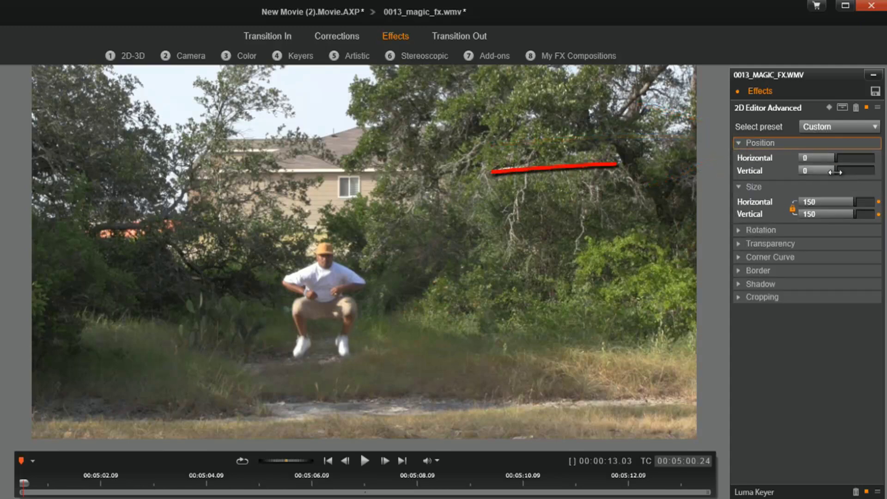
drag(834, 172, 852, 173)
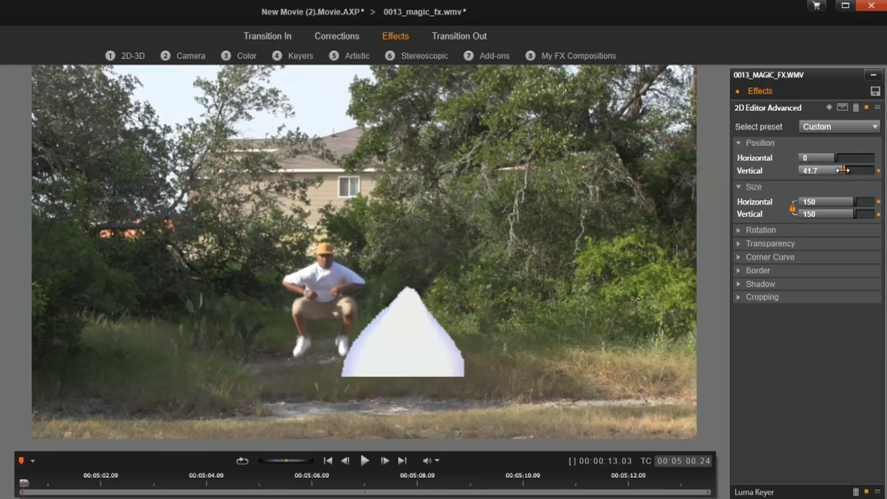
drag(843, 171, 831, 172)
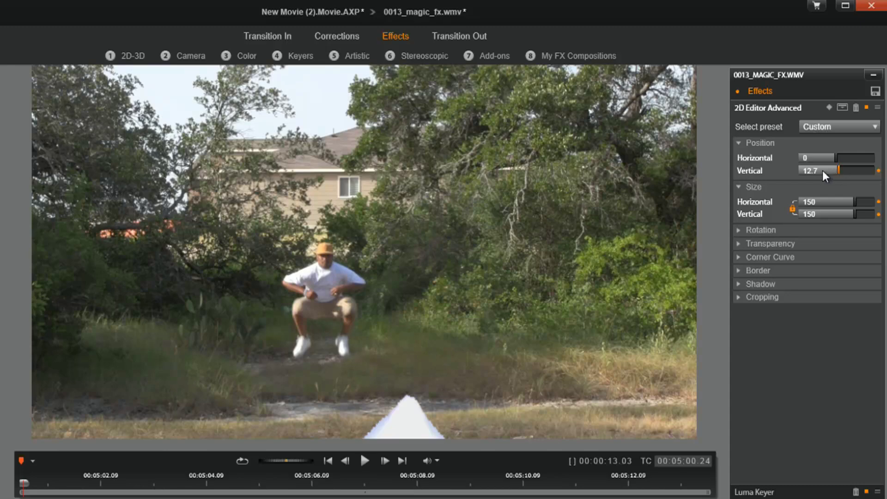
double_click(823, 171)
text(30)
key(Return)
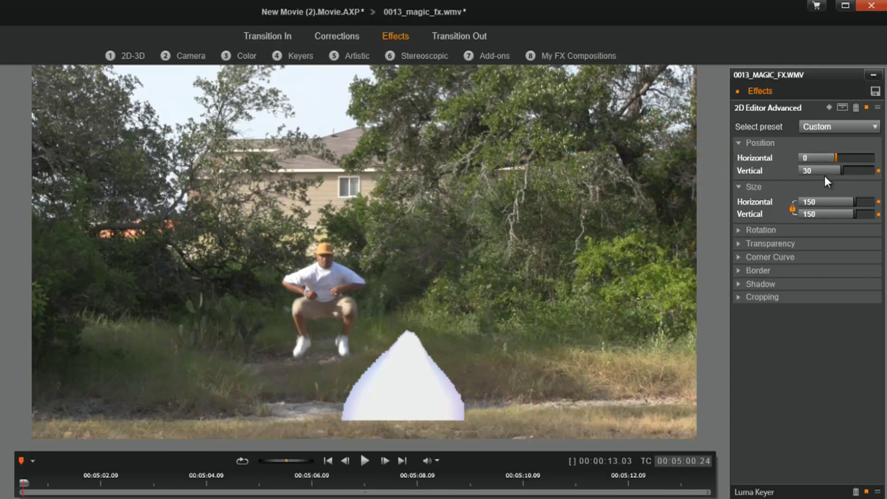
Set the horizontal position to -12, then advance one frame to check placement.
text(10)
key(Return)
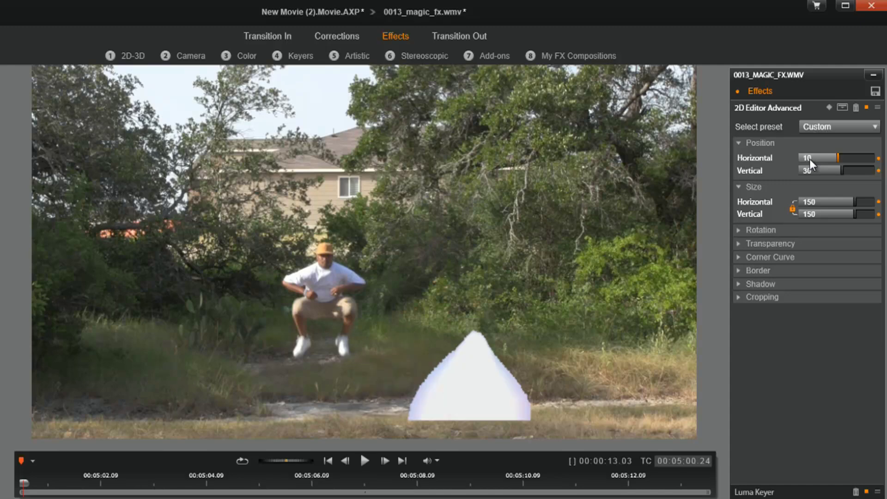
click(809, 158)
text(-10)
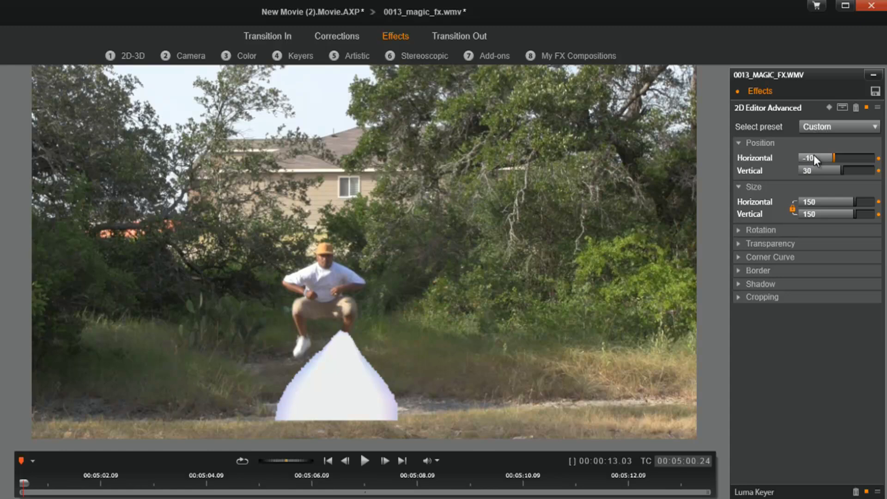
text(-11)
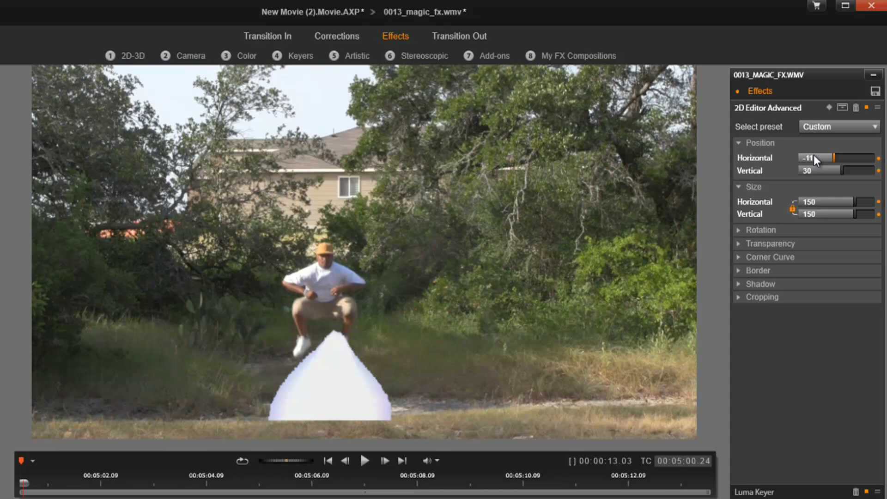
double_click(814, 157)
text(-2)
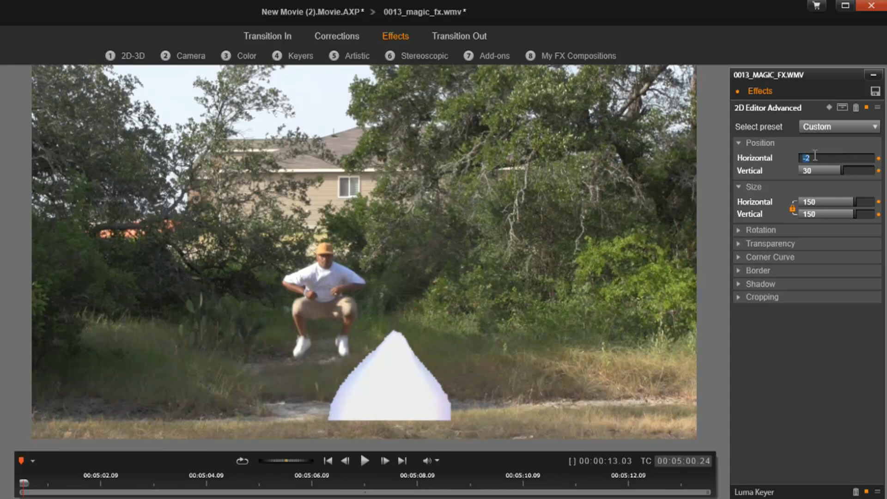
text(-12)
key(Return)
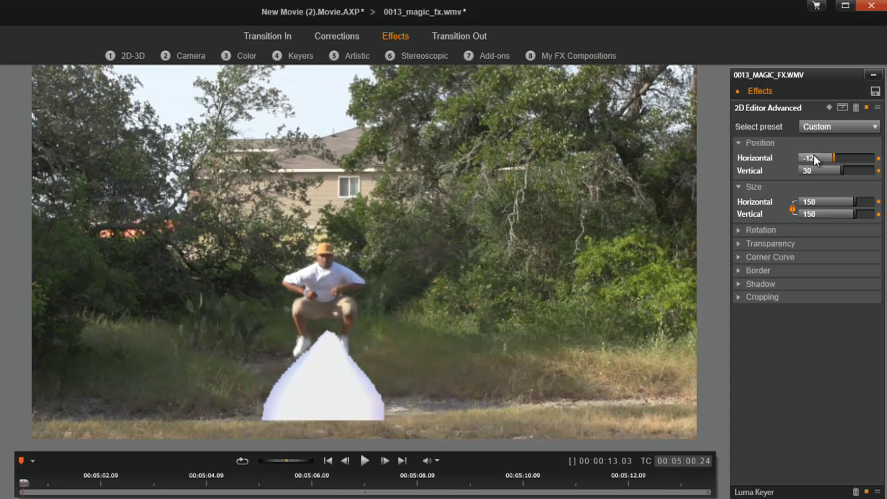
click(384, 460)
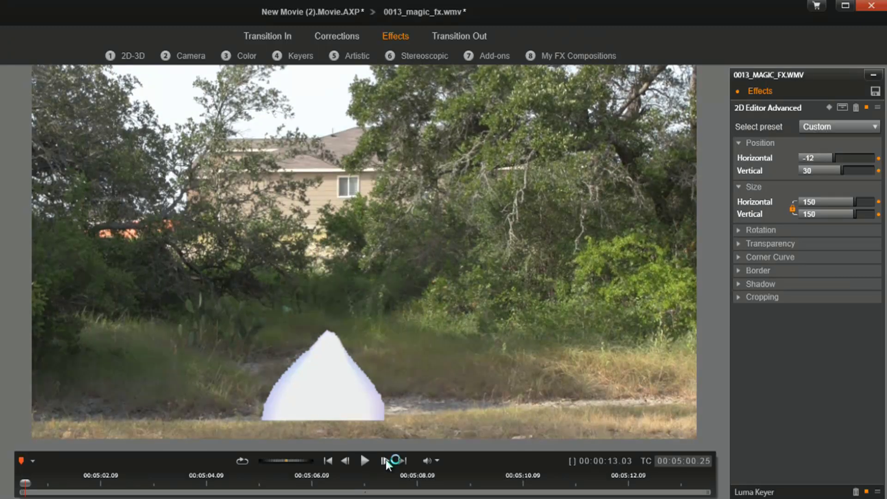
Review the smoke burst frame by frame, then accept the effect settings with OK.
click(385, 460)
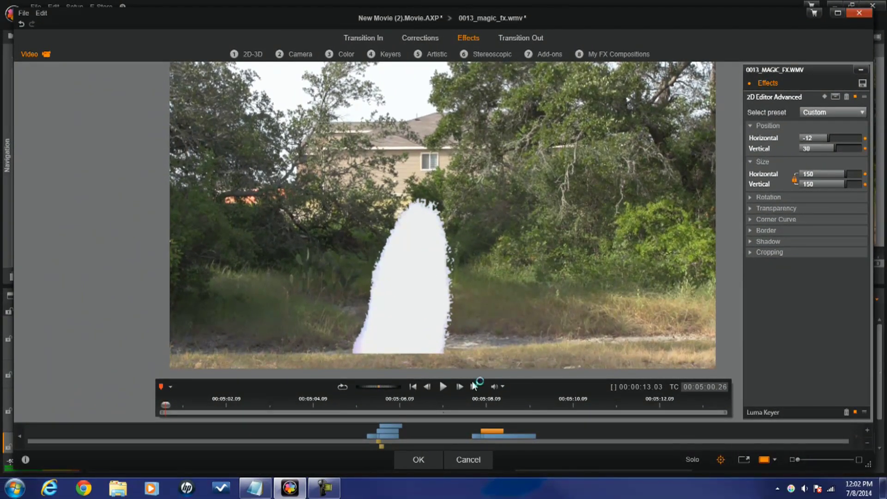
click(427, 386)
click(427, 386)
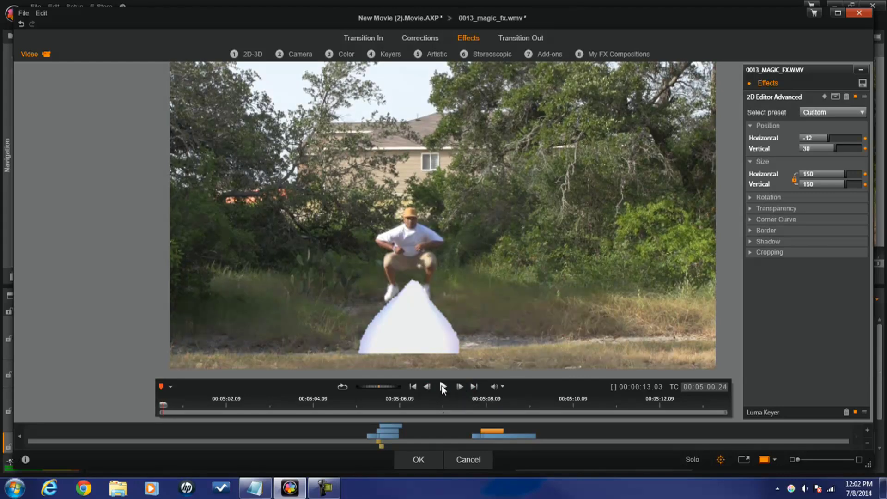
click(460, 387)
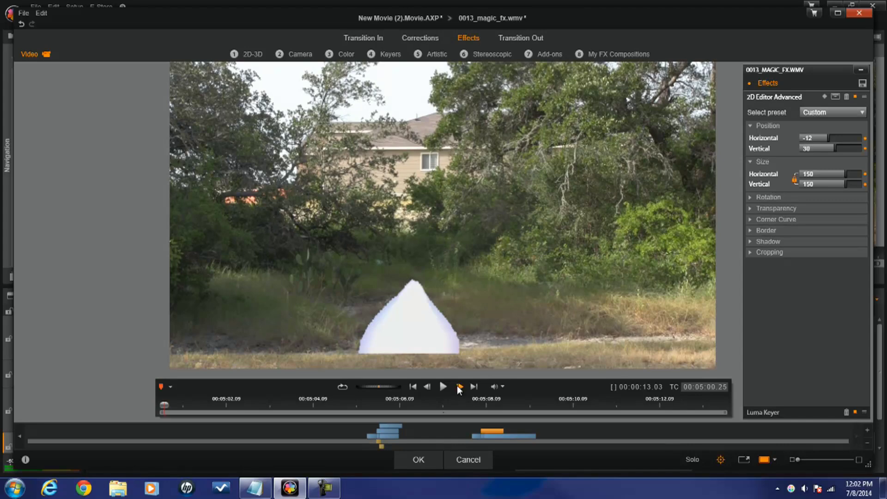
click(459, 388)
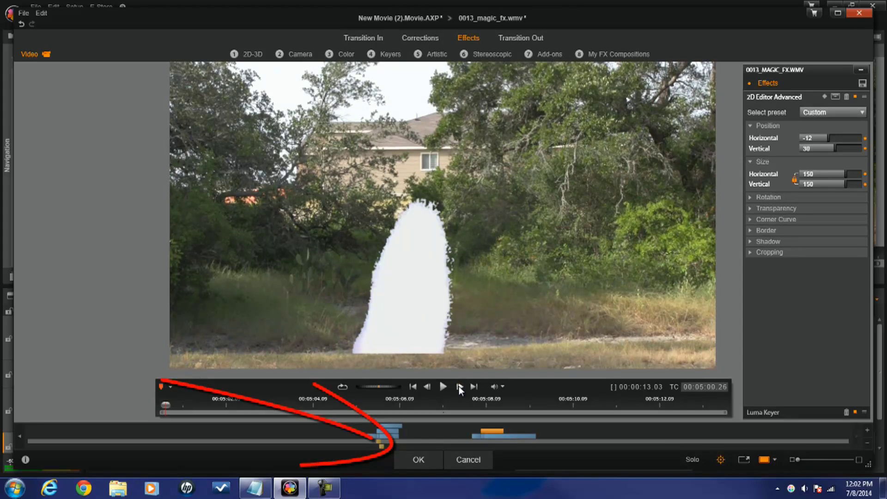
click(419, 460)
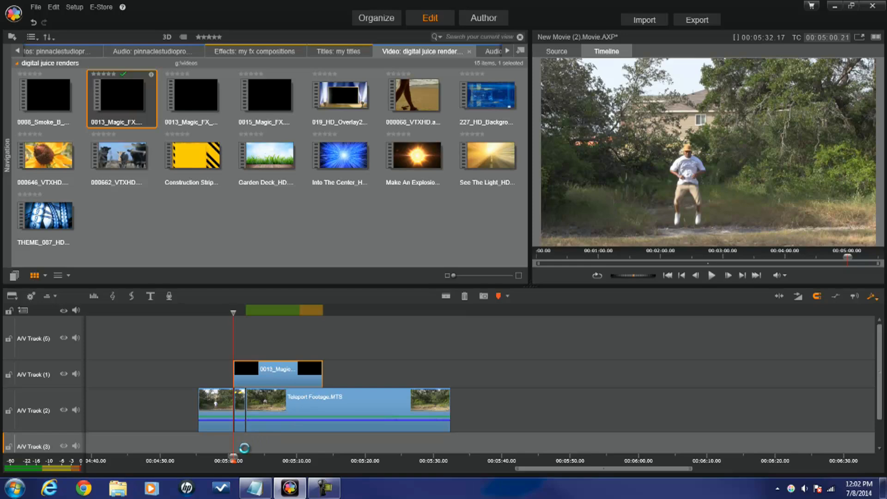
Scrub back before the jump and step forward until the man vanishes into the smoke.
click(235, 311)
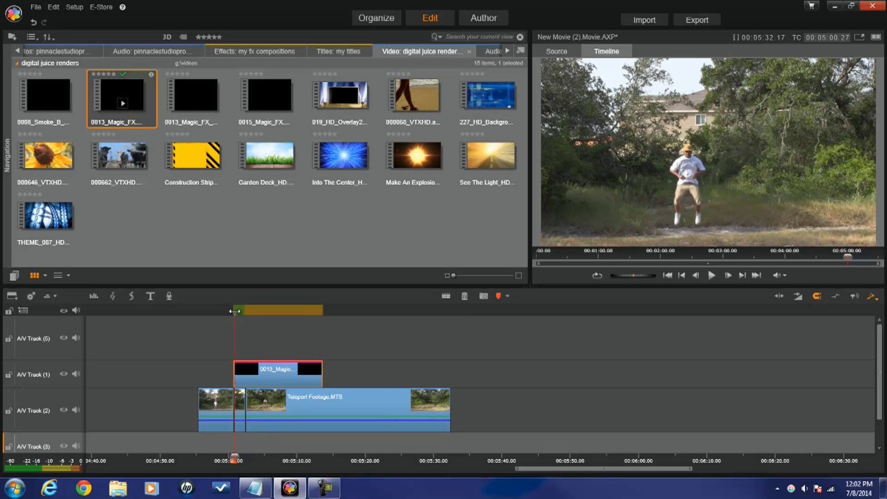
drag(235, 311, 233, 314)
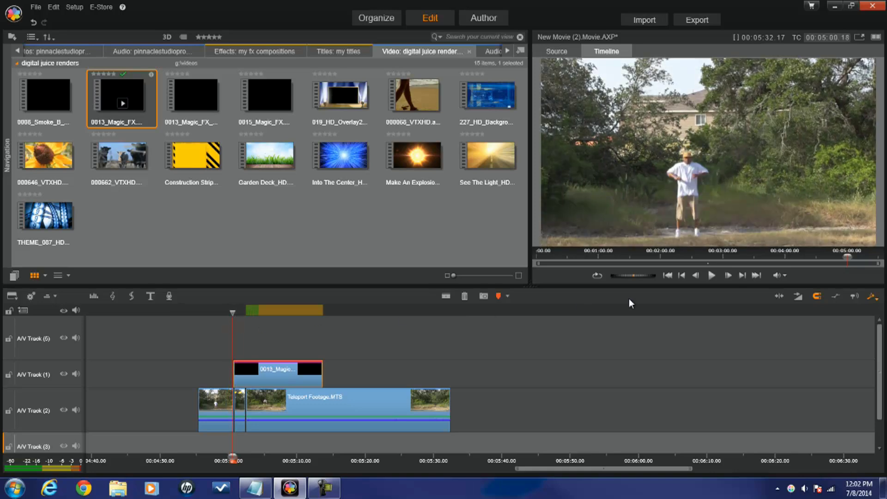
click(729, 275)
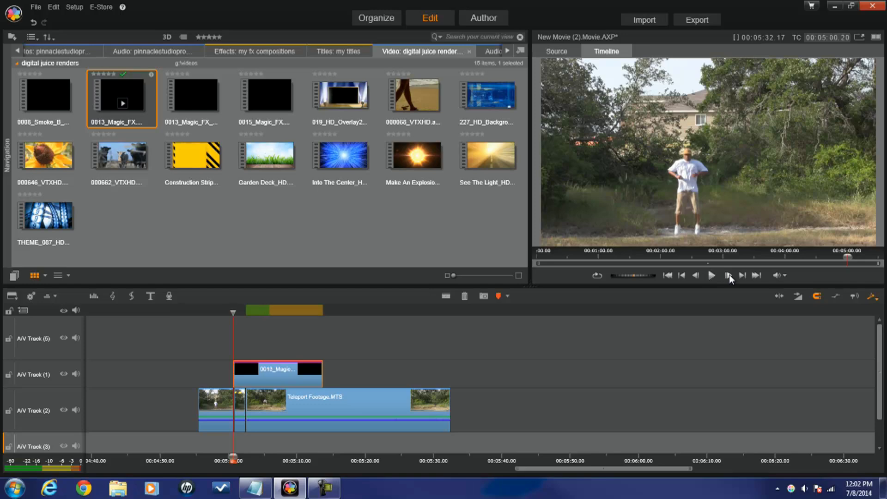
click(728, 274)
click(729, 275)
click(729, 275)
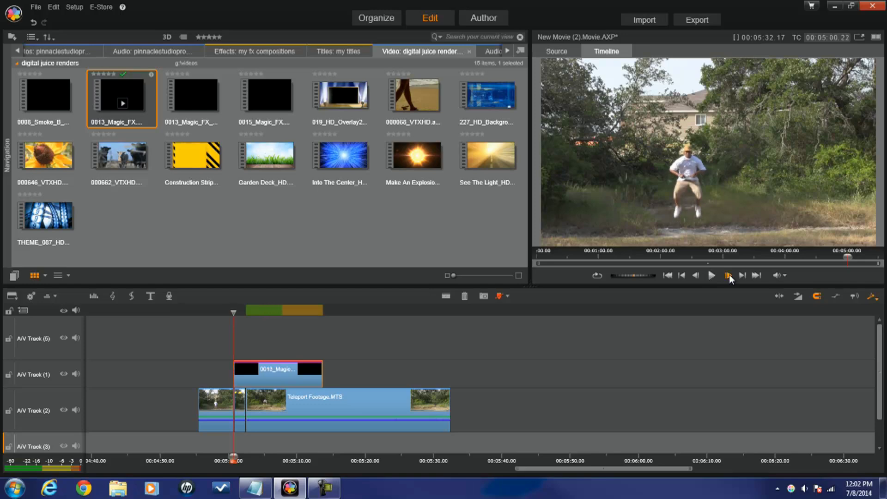
click(729, 274)
click(729, 275)
click(729, 275)
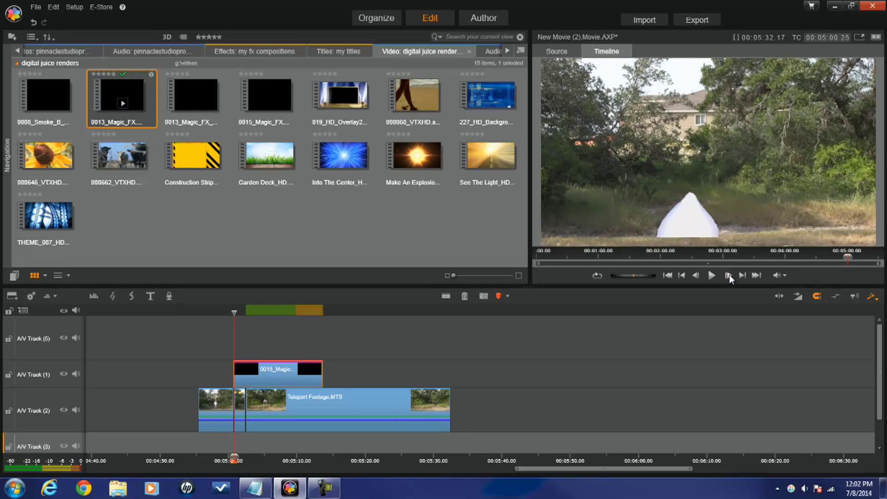
click(729, 275)
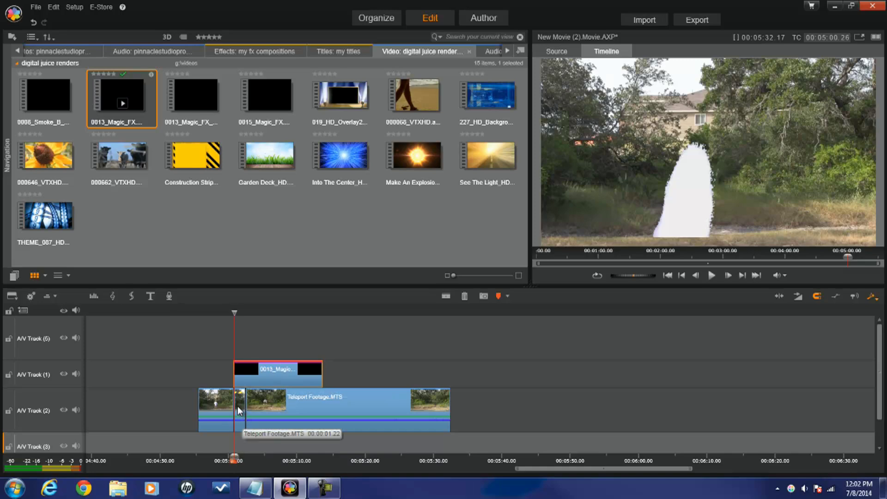
right_click(277, 374)
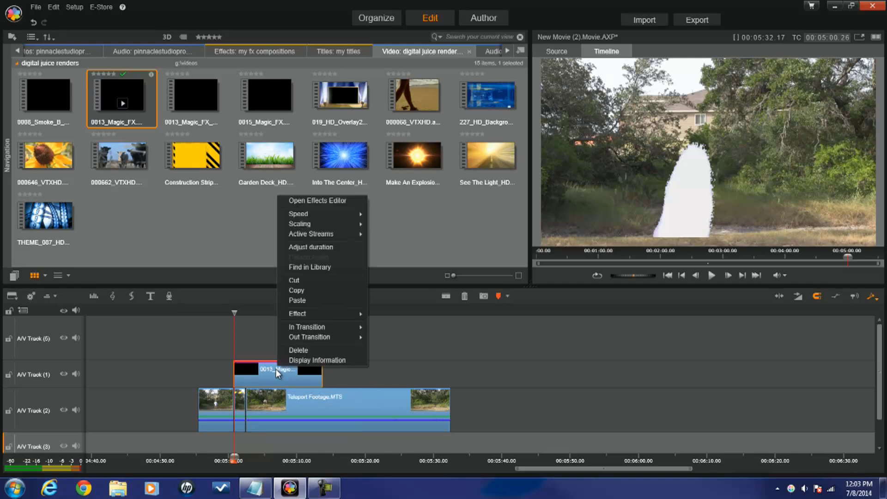
click(321, 199)
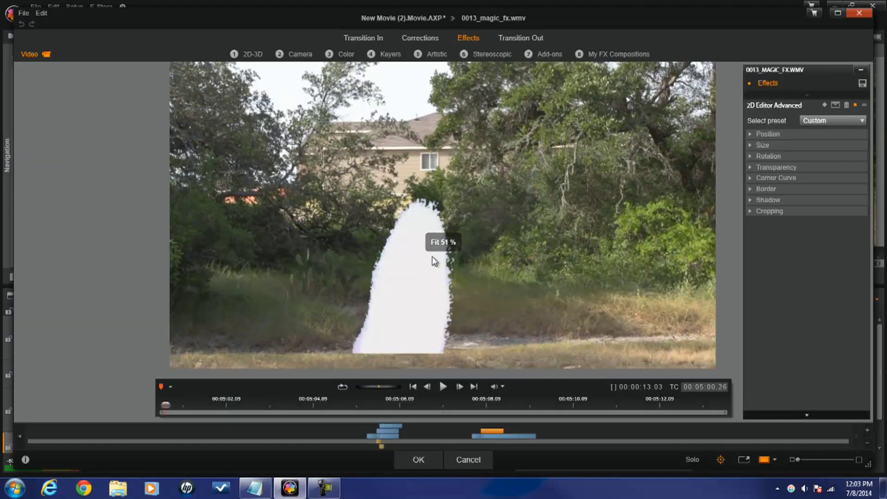
click(476, 459)
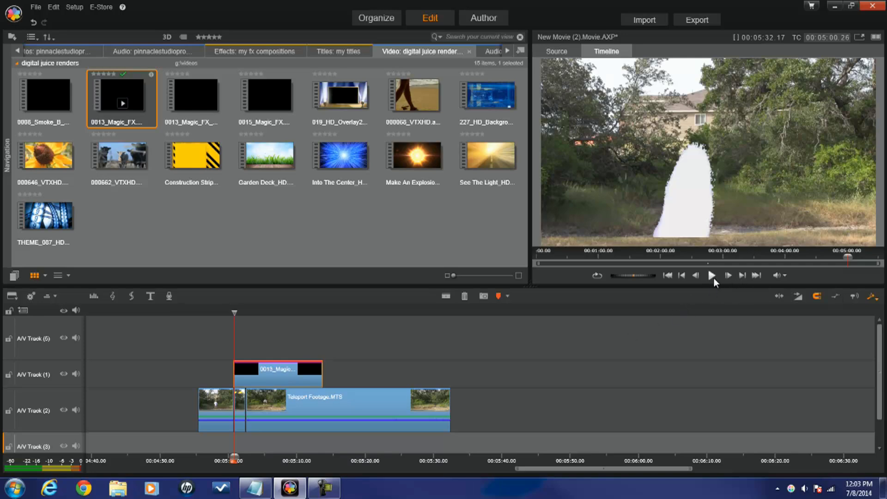
click(741, 277)
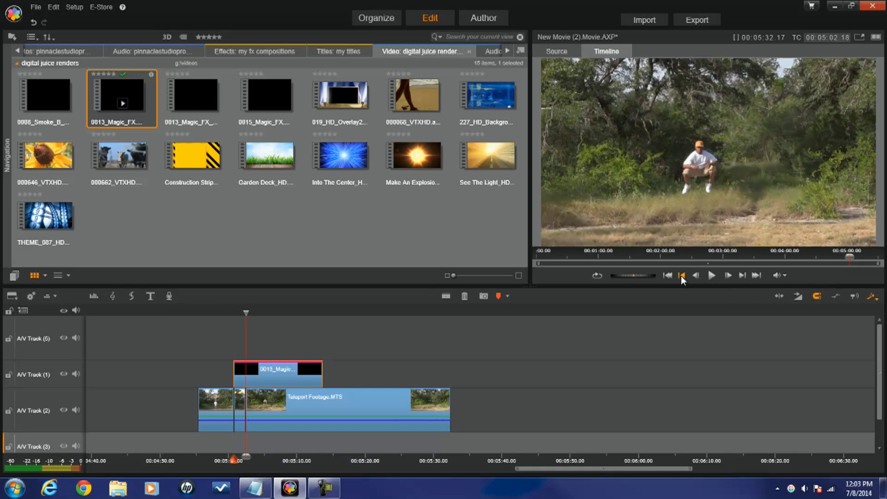
click(682, 276)
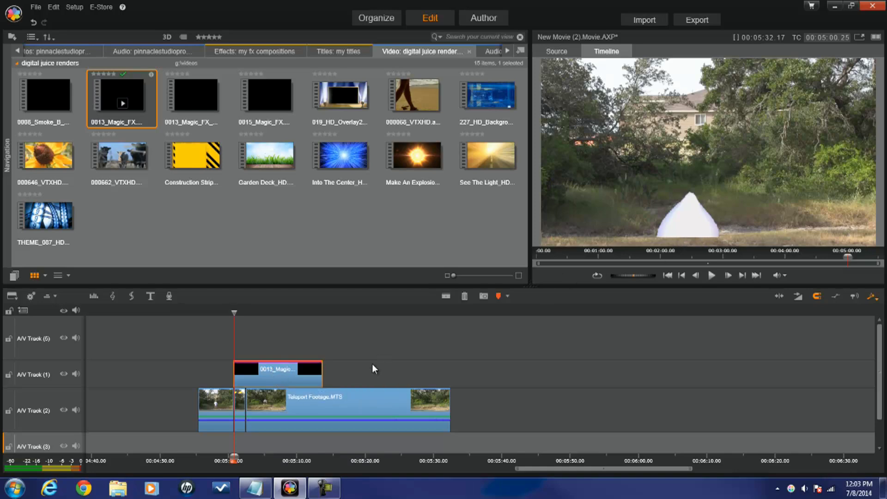
right_click(262, 374)
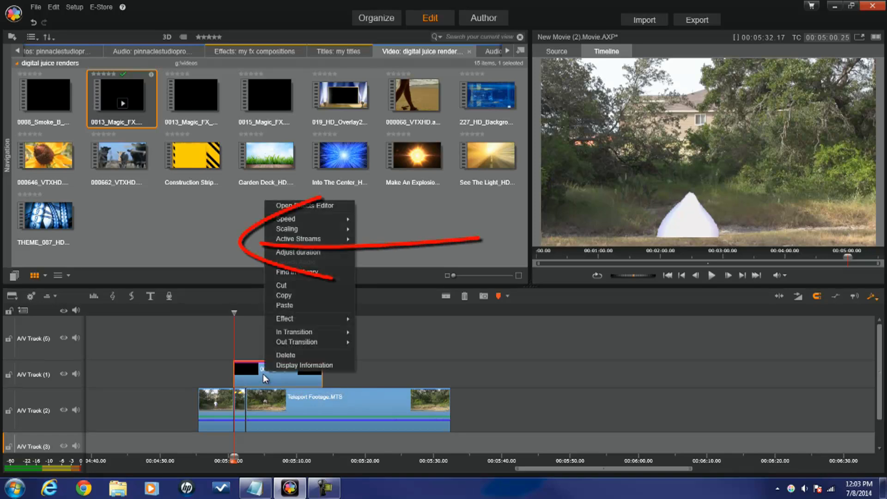
Reopen the smoke clip's Effects Editor, enable keyframing, and step to 00:05:00.27.
click(314, 205)
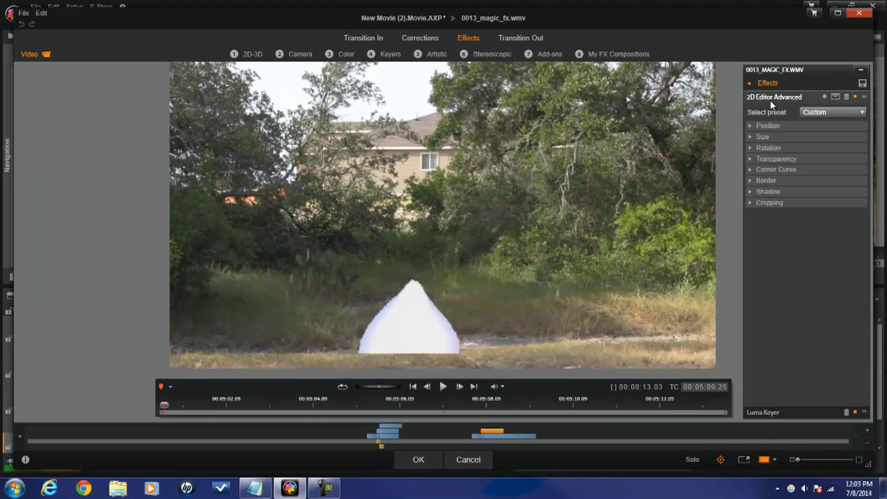
click(825, 97)
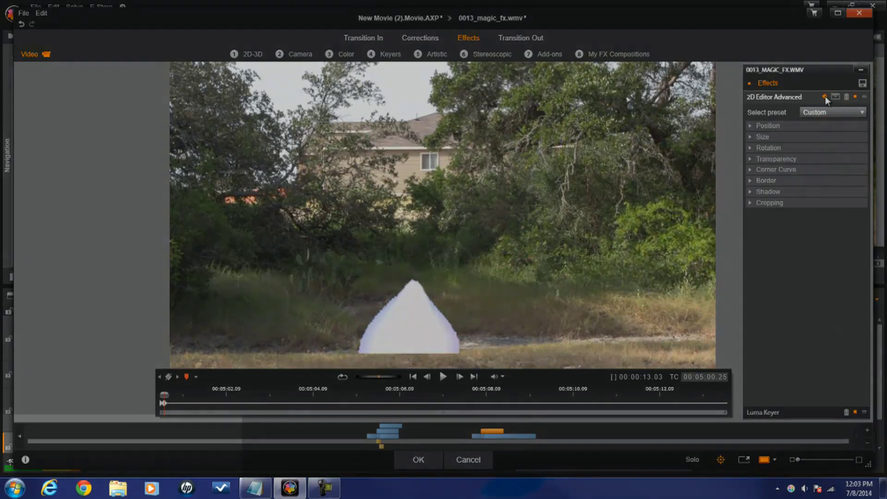
click(163, 397)
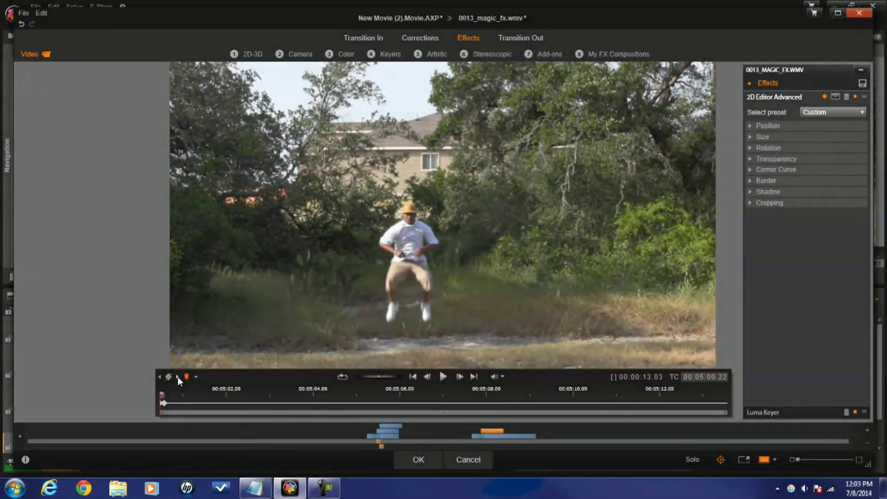
click(178, 376)
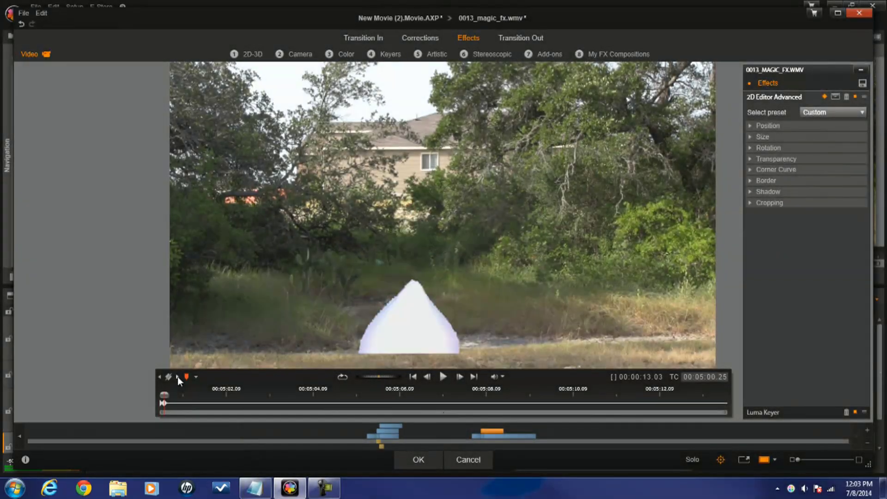
click(459, 377)
click(459, 376)
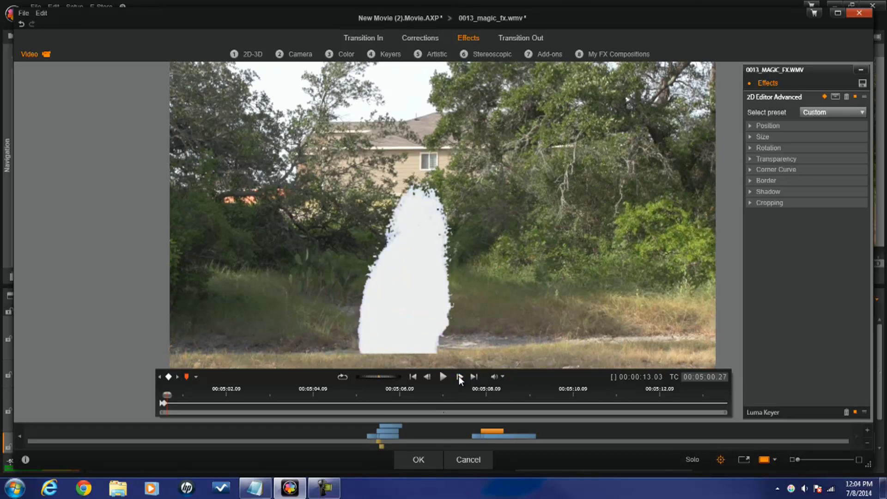
Keyframe the smoke's horizontal position to -14 at 00:05:00.28 and close the editor.
click(751, 125)
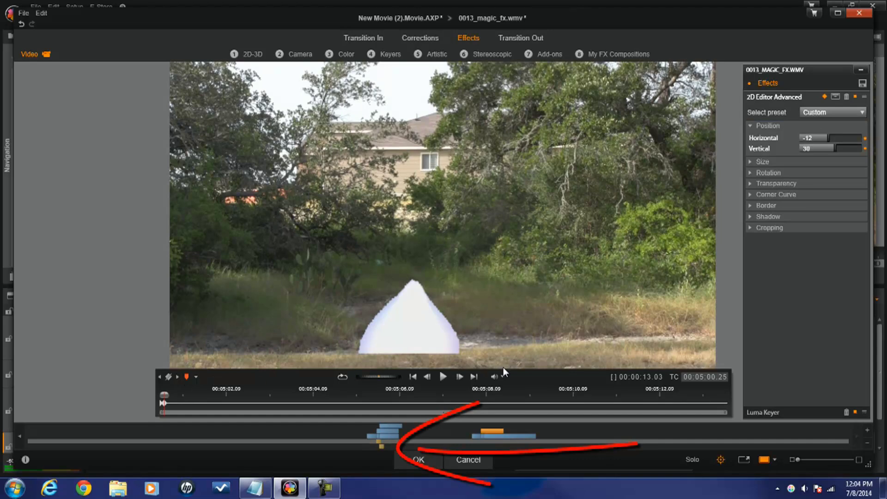
click(459, 377)
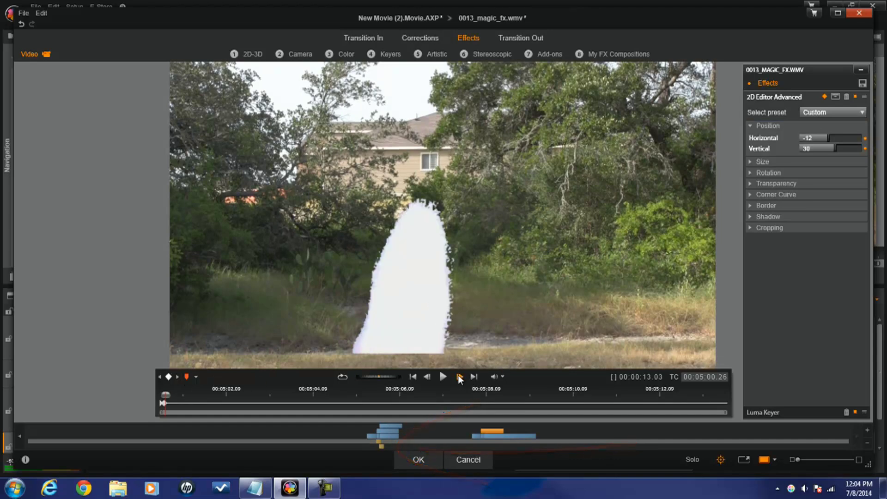
click(459, 376)
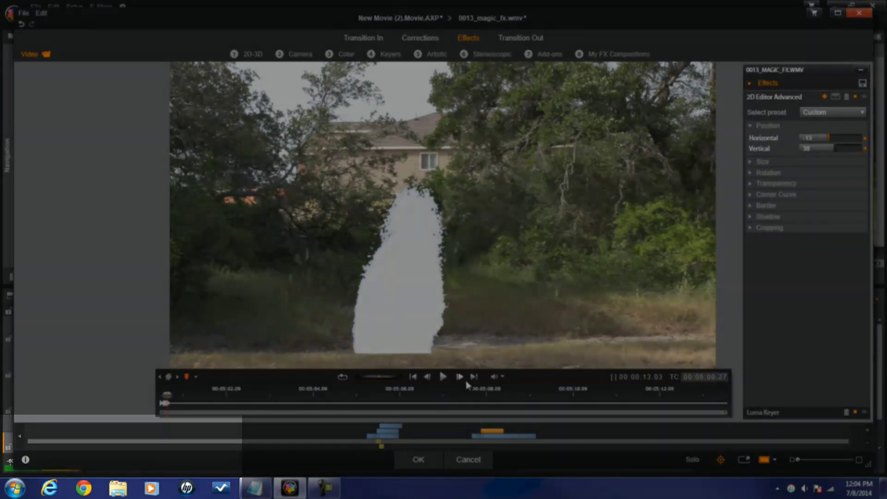
click(459, 378)
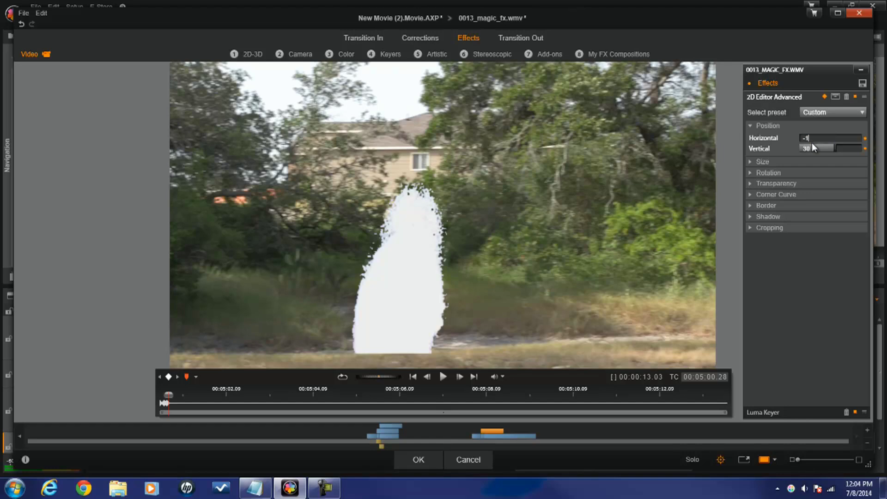
key(Return)
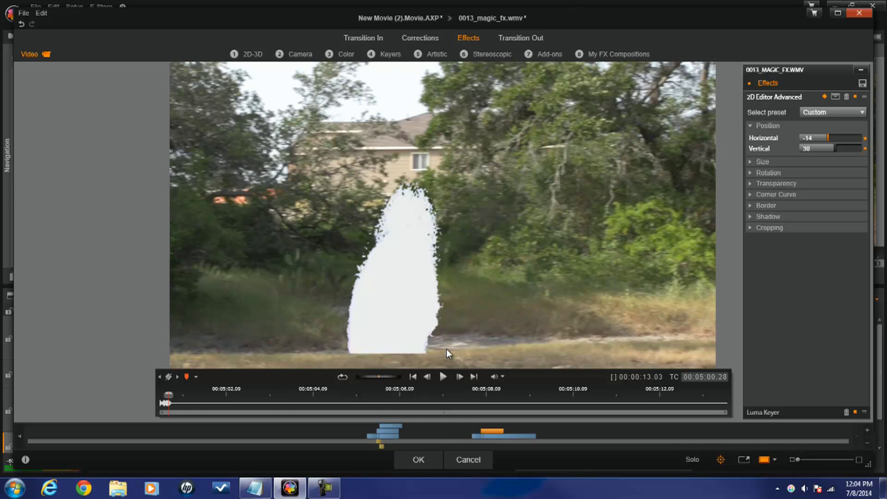
click(469, 461)
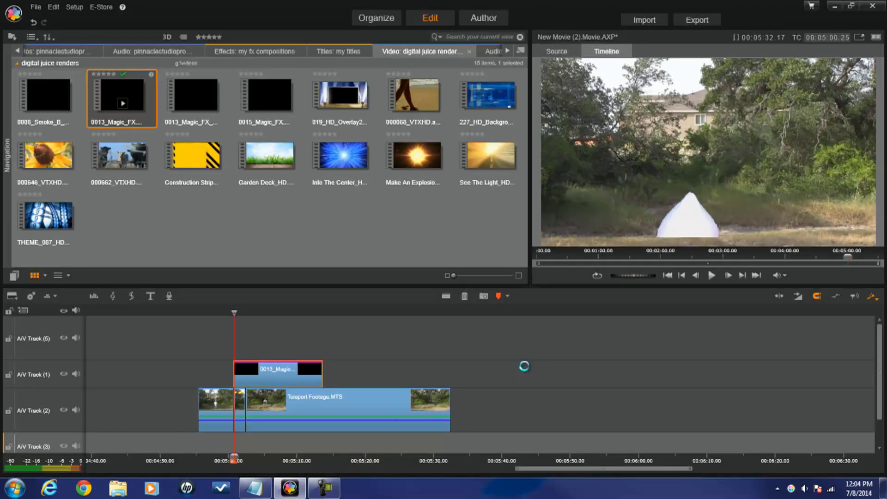